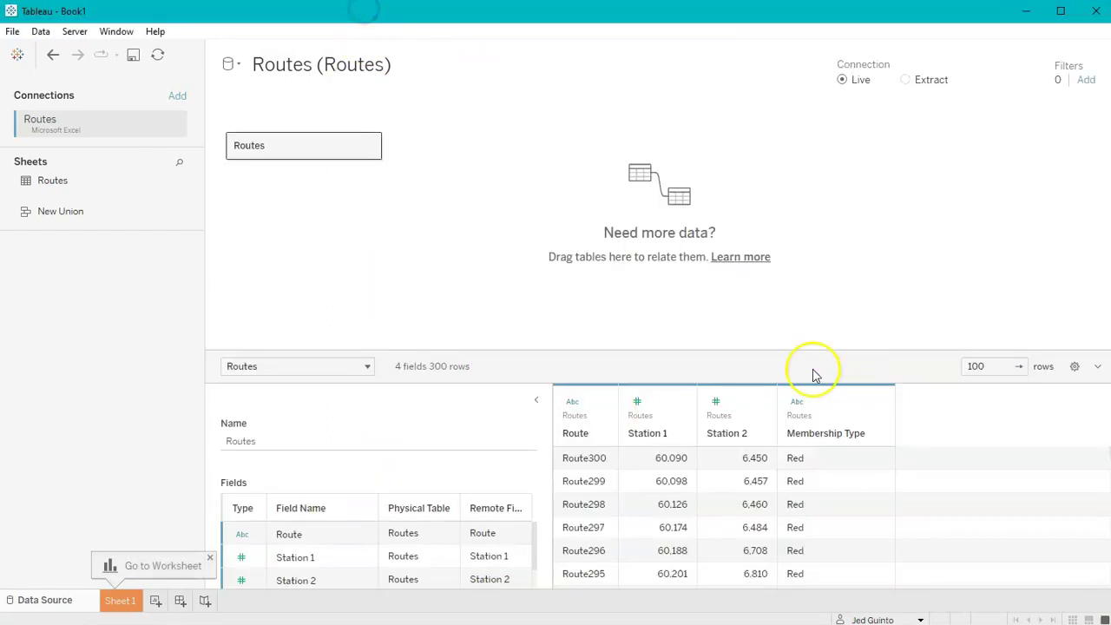
Enlarge the Routes data preview and collapse its table details so all columns can be read.
left_click_drag(776, 350, 778, 201)
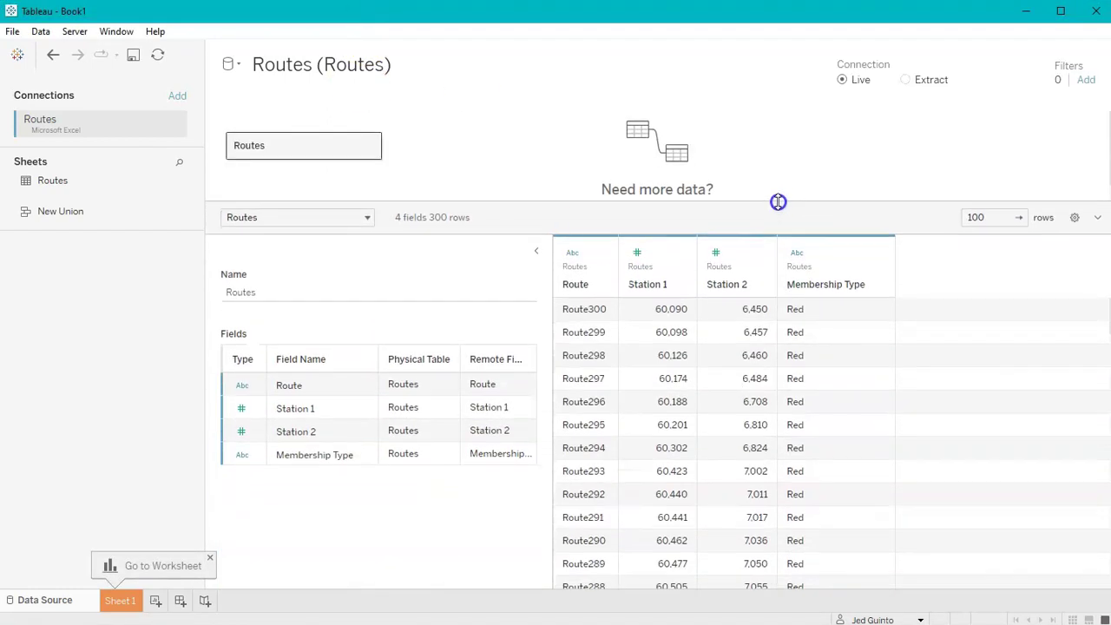
left_click(535, 250)
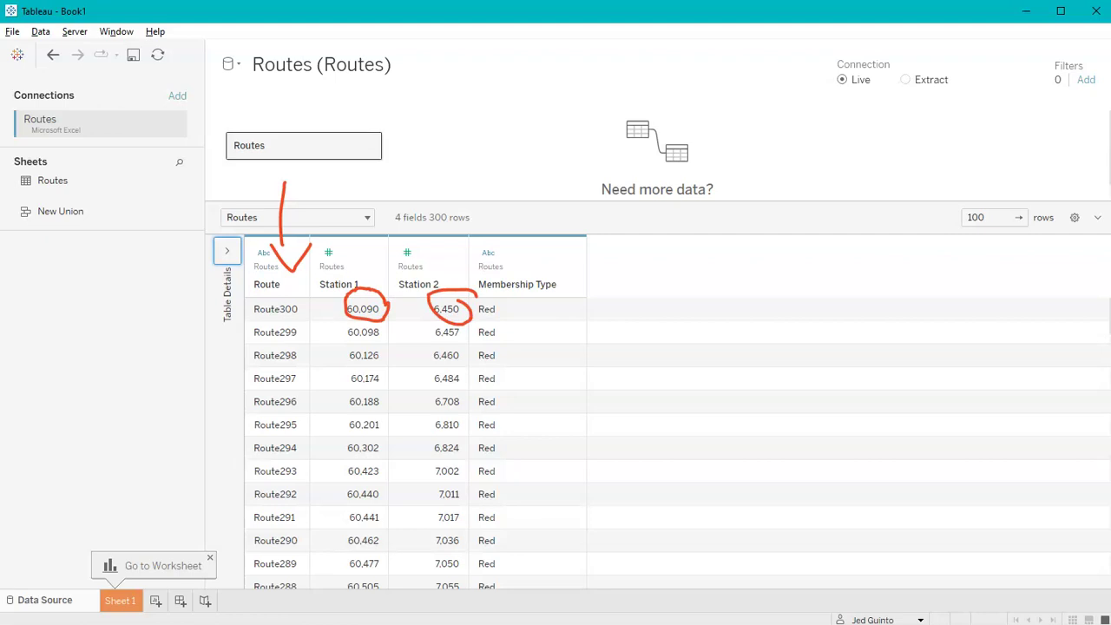
key("Escape")
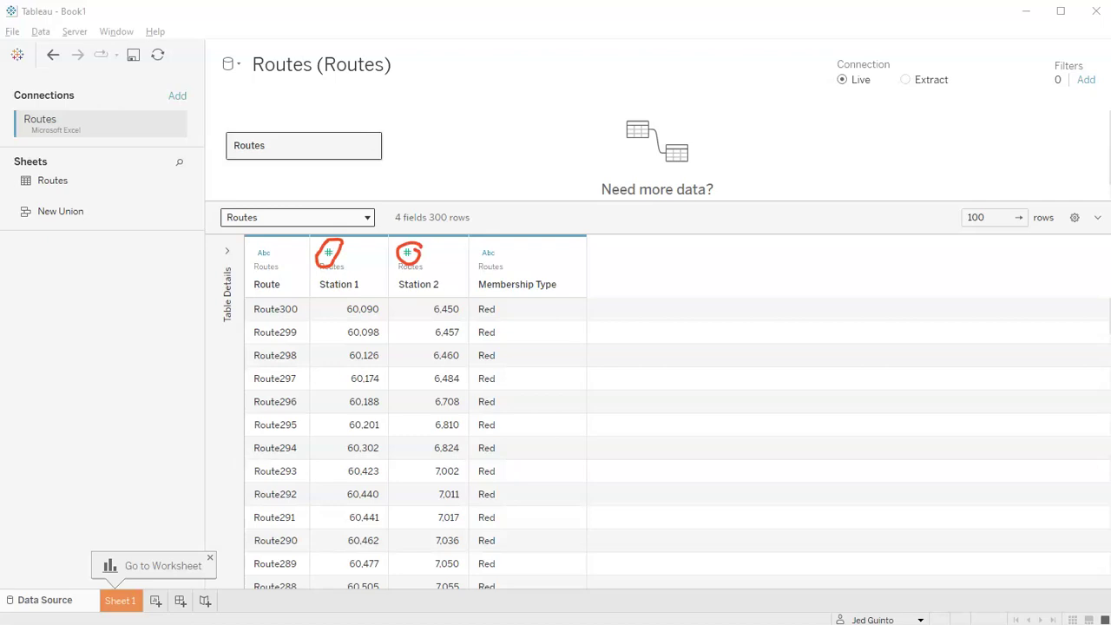
key("Escape")
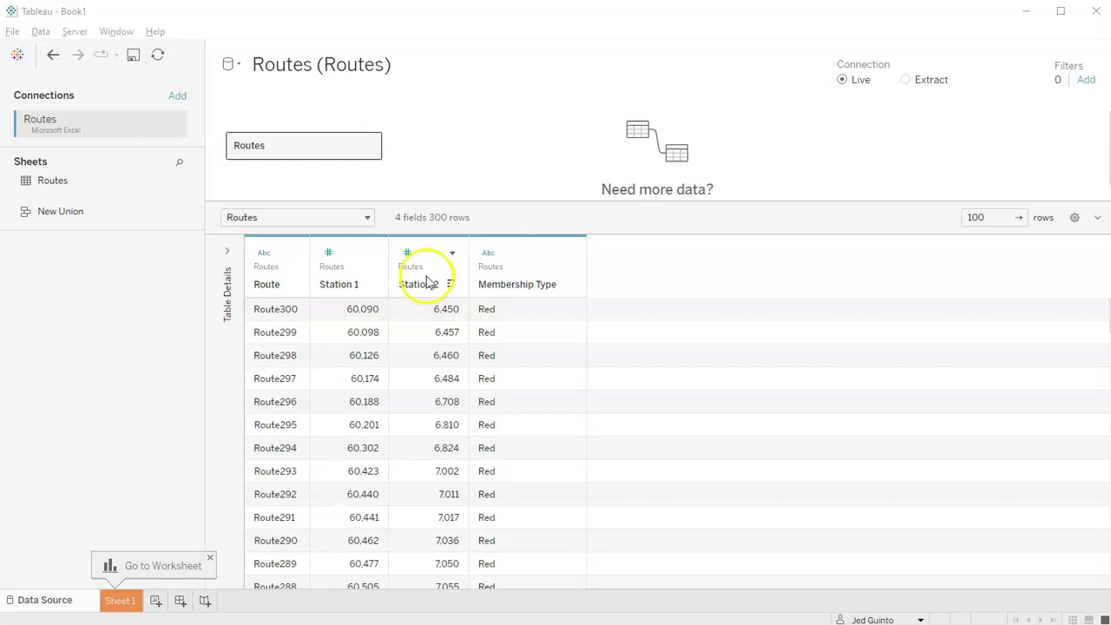
Pivot the Station 1 and Station 2 columns of the Routes table into rows.
left_click(349, 276)
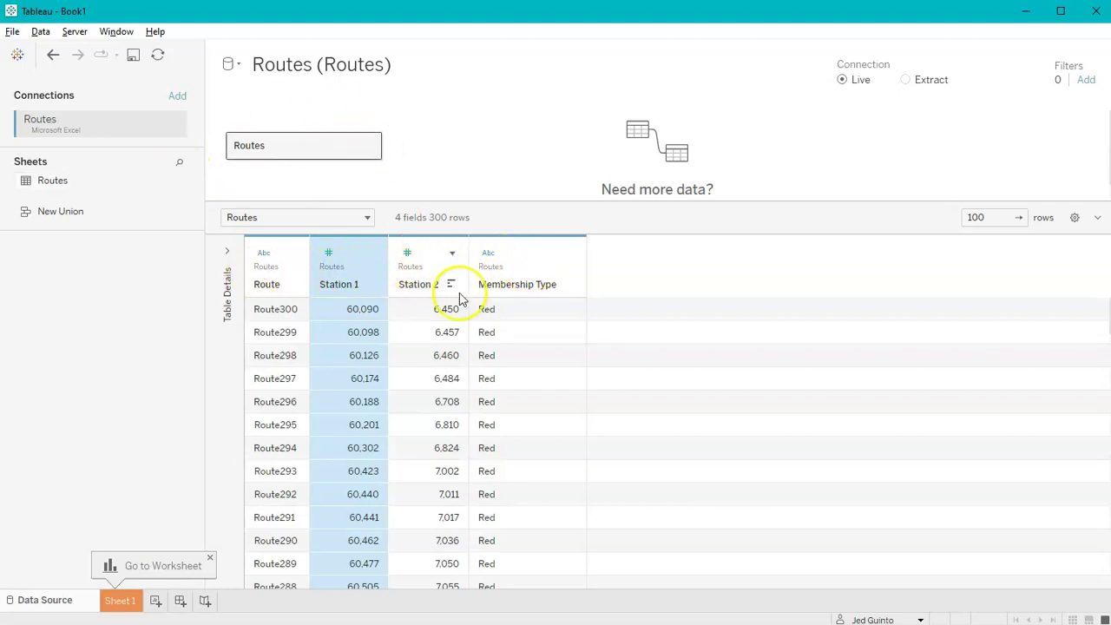
left_click(410, 271, "ctrl")
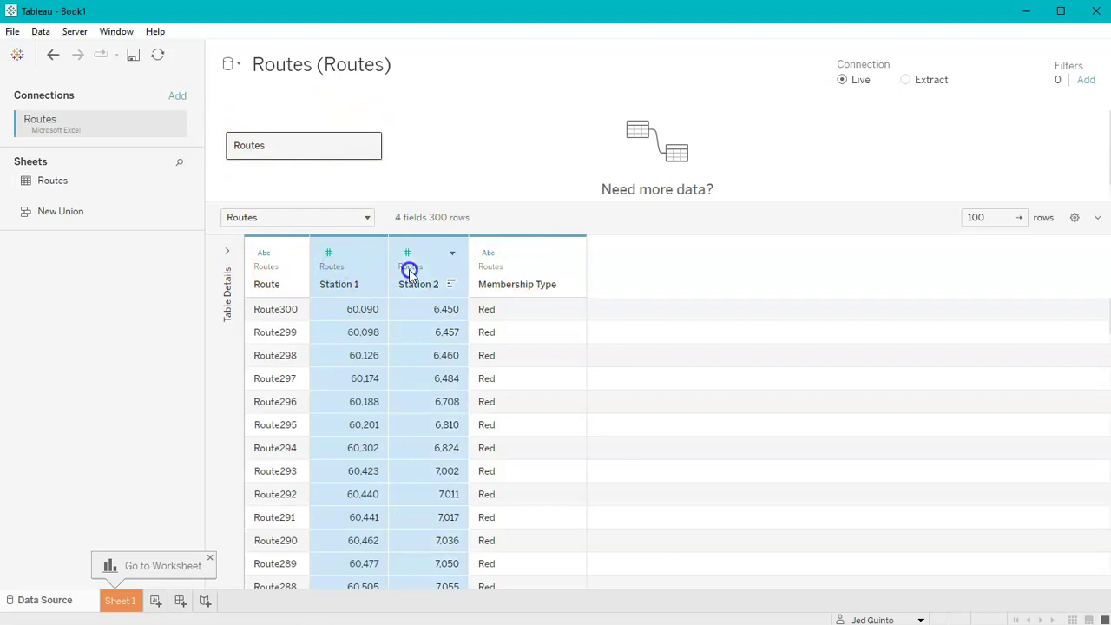
left_click(451, 253)
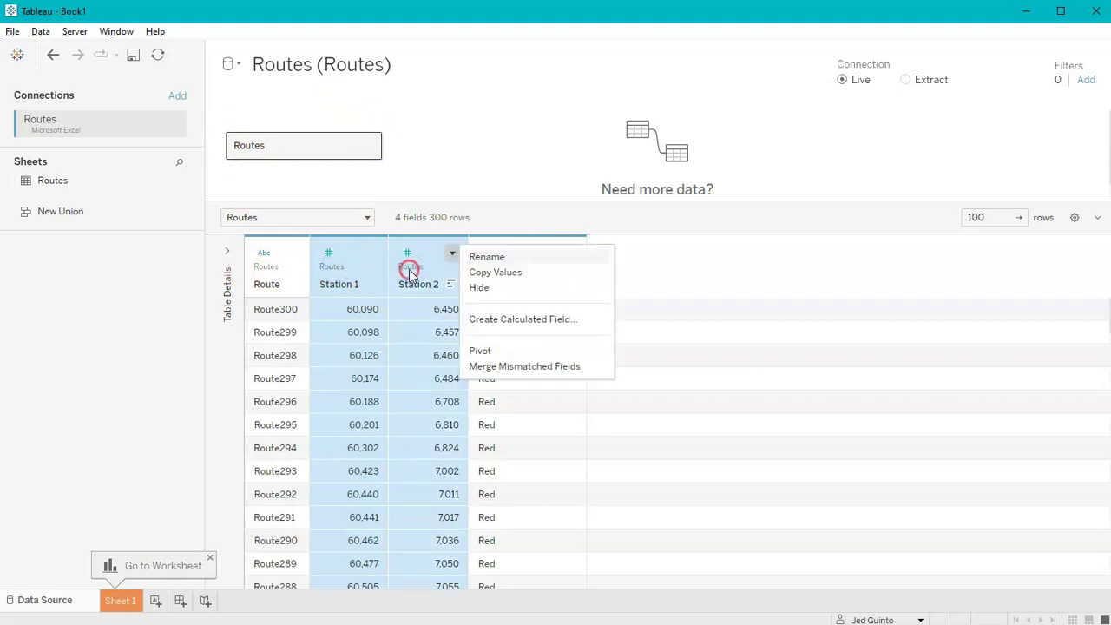
left_click(525, 354)
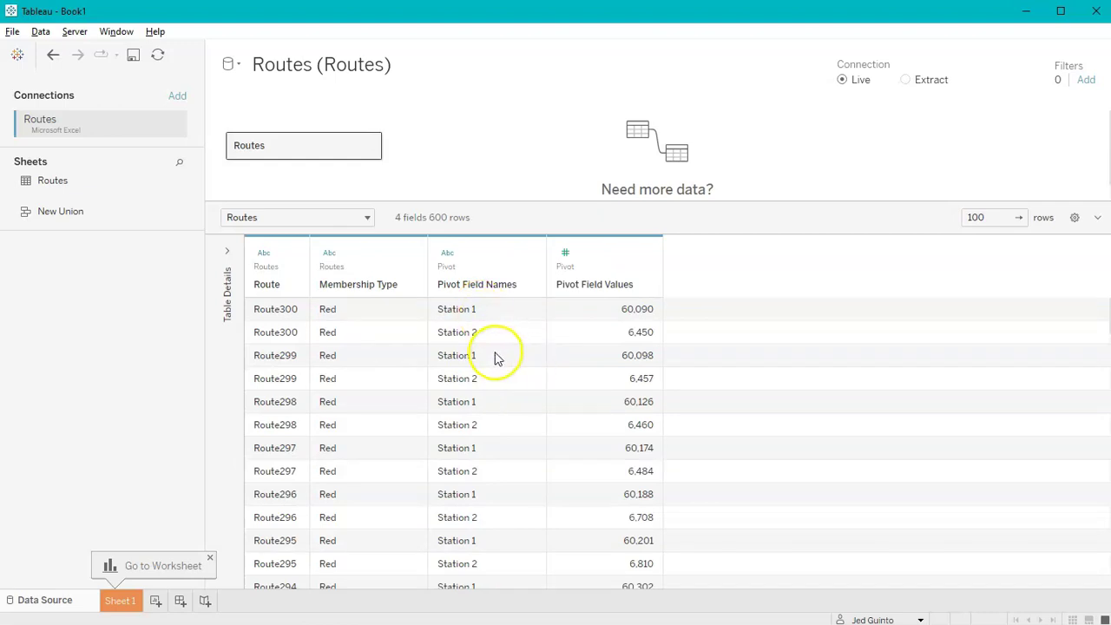
left_click_drag(483, 148, 486, 248)
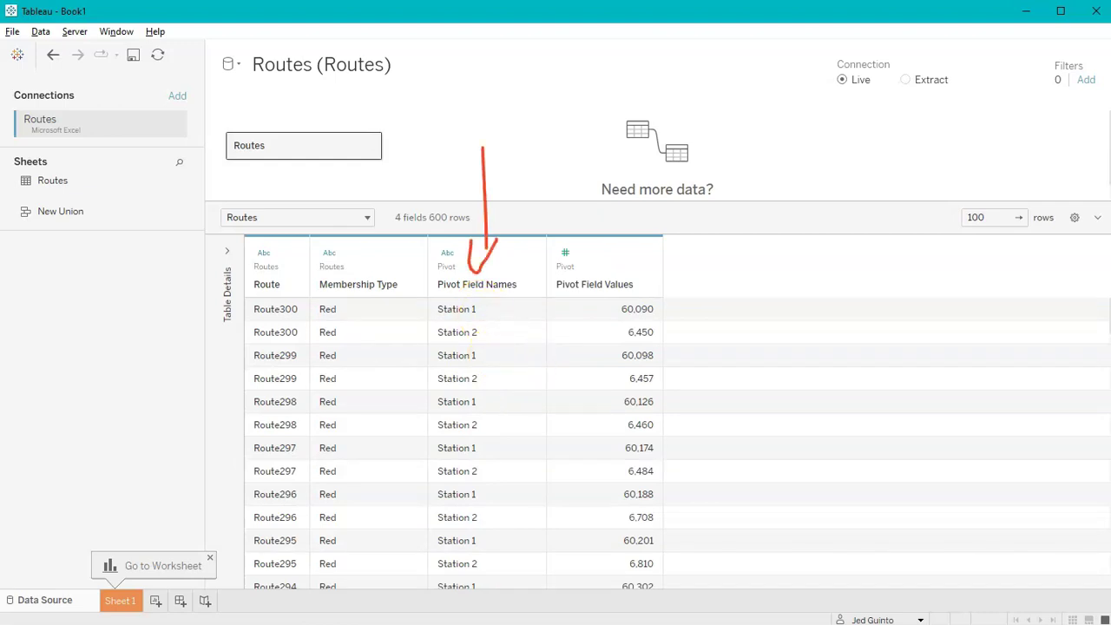
left_click_drag(598, 138, 603, 264)
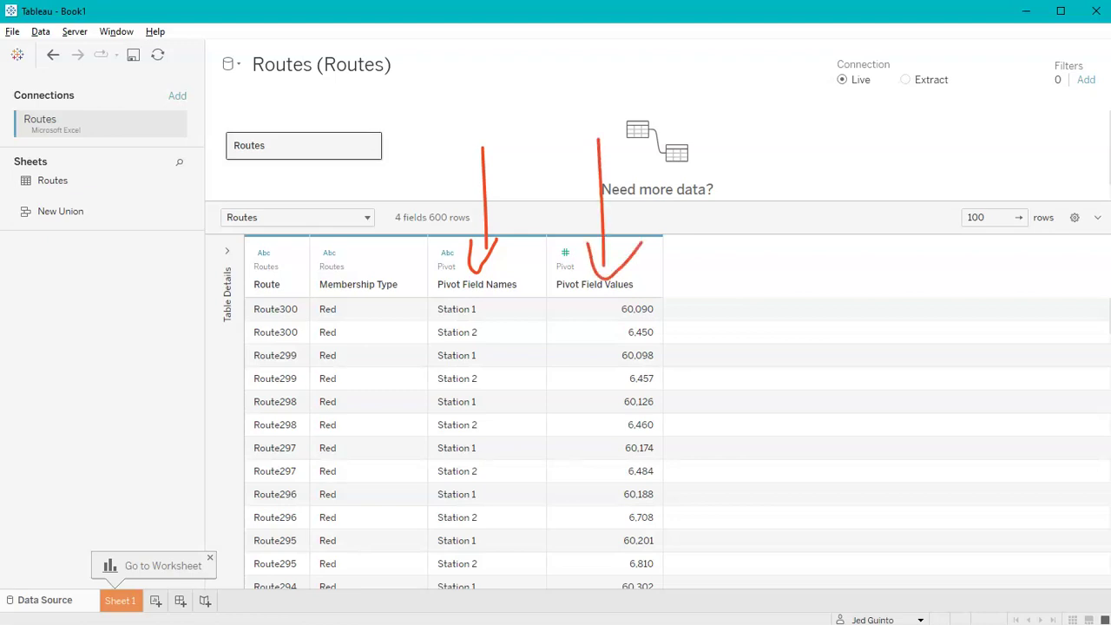
Assign the ZIP Code/Postcode geographic role to the Pivot Field Values column.
left_click(565, 252)
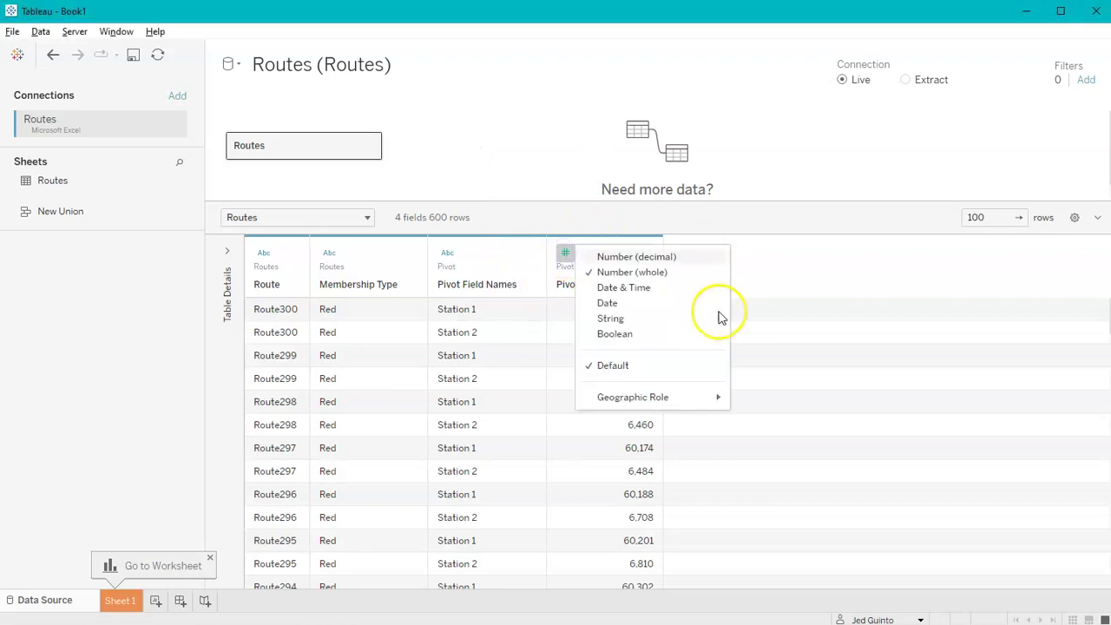
mouse_move(665, 396)
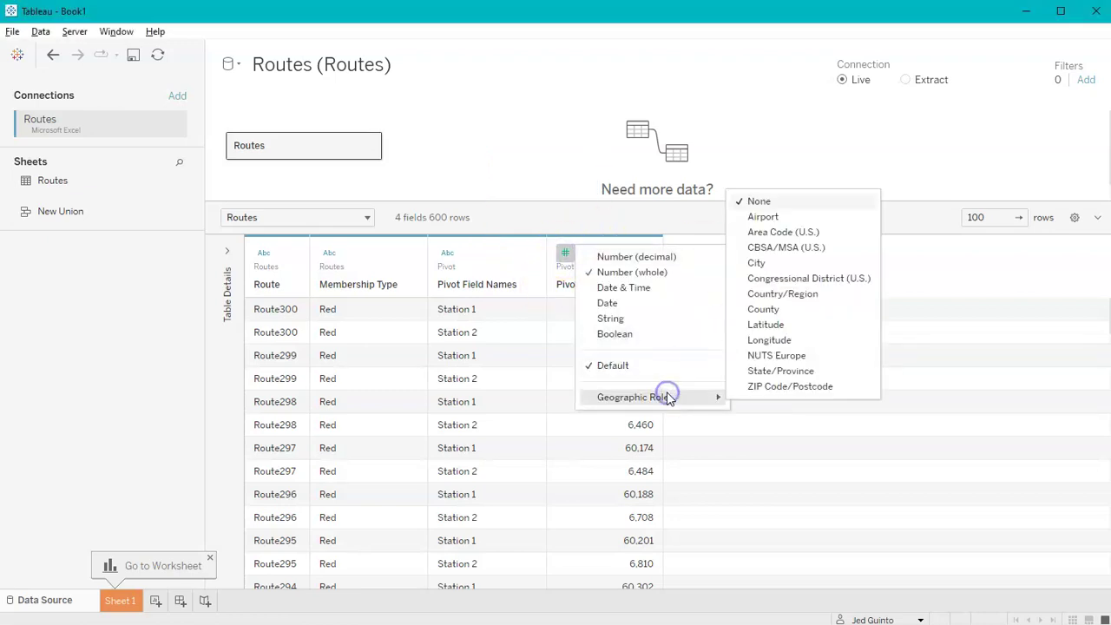
left_click(793, 388)
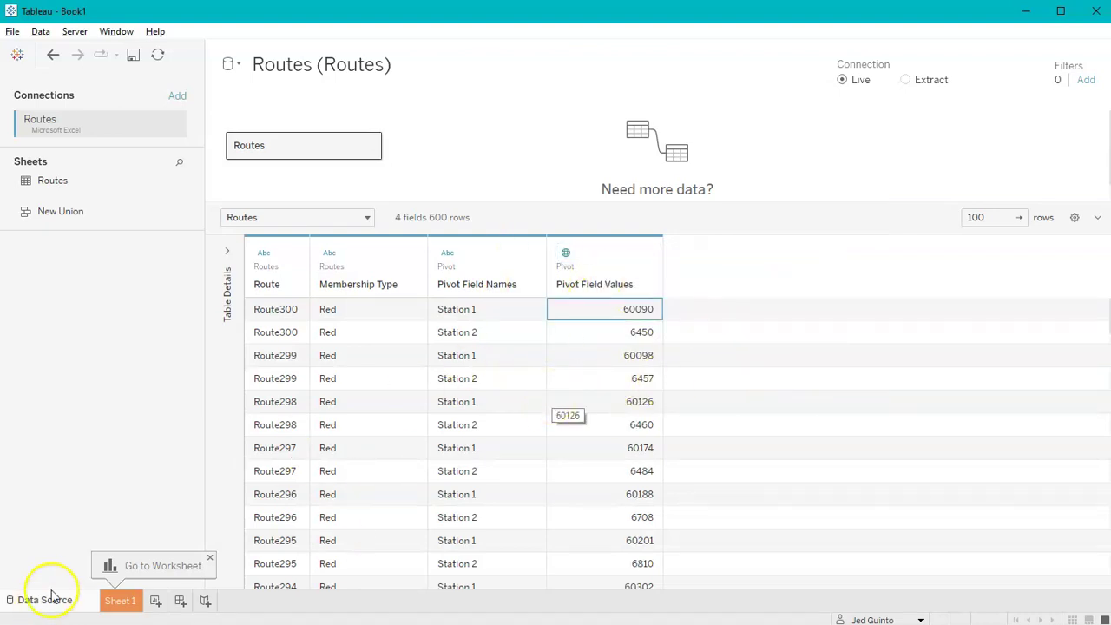
Rename the Pivot Field Names column as Station and the Pivot Field Values column as Postcodes in the data source.
left_click(126, 600)
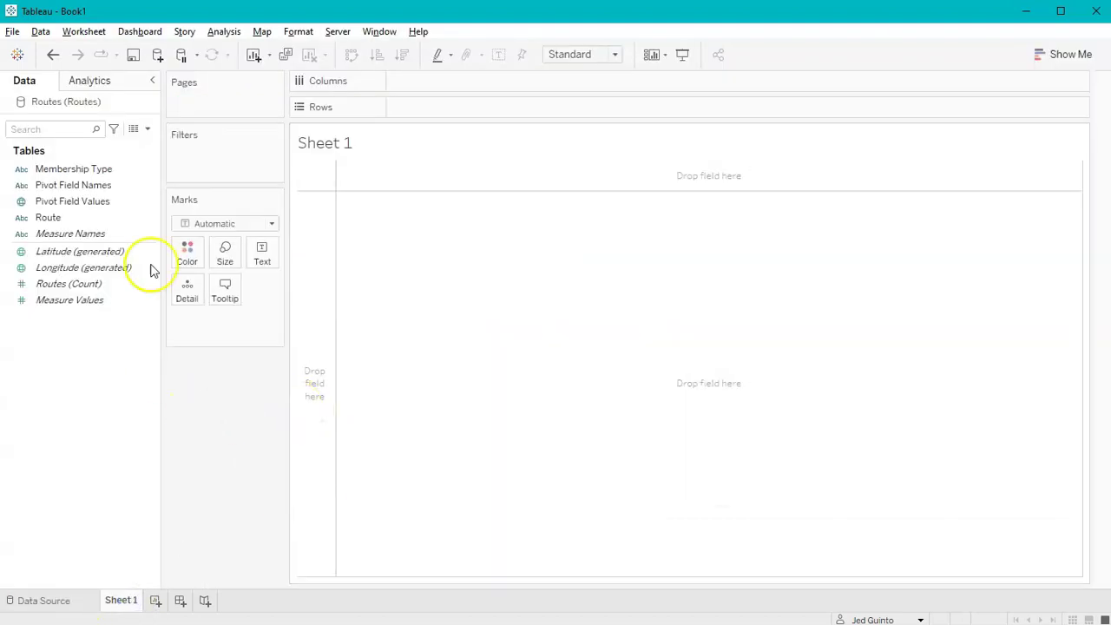
left_click(72, 101)
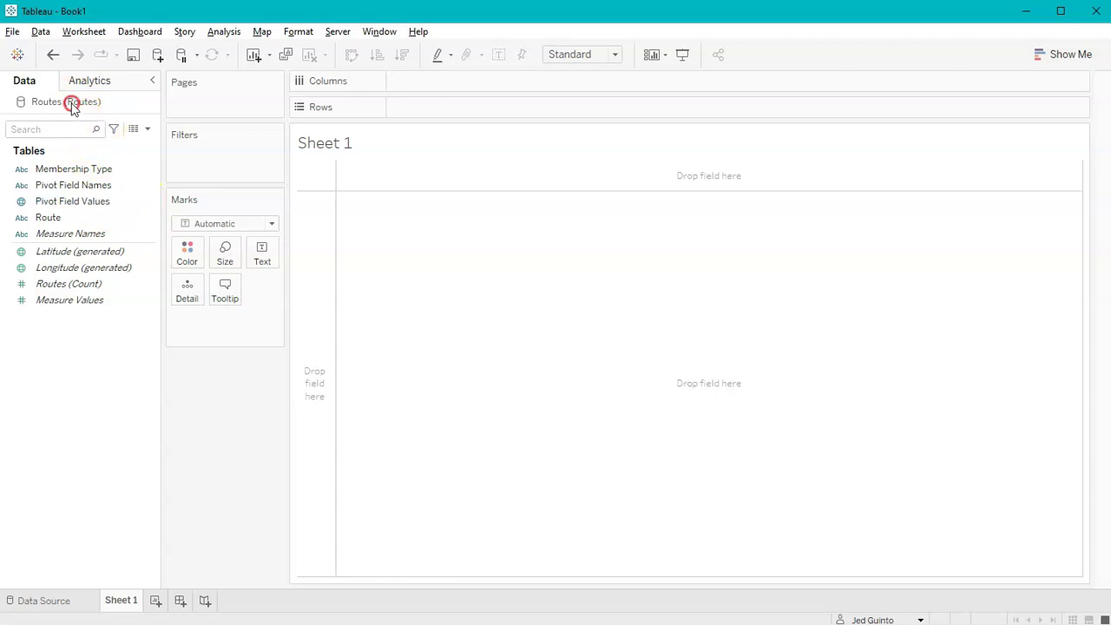
double_click(482, 284)
type("Station")
key("Return")
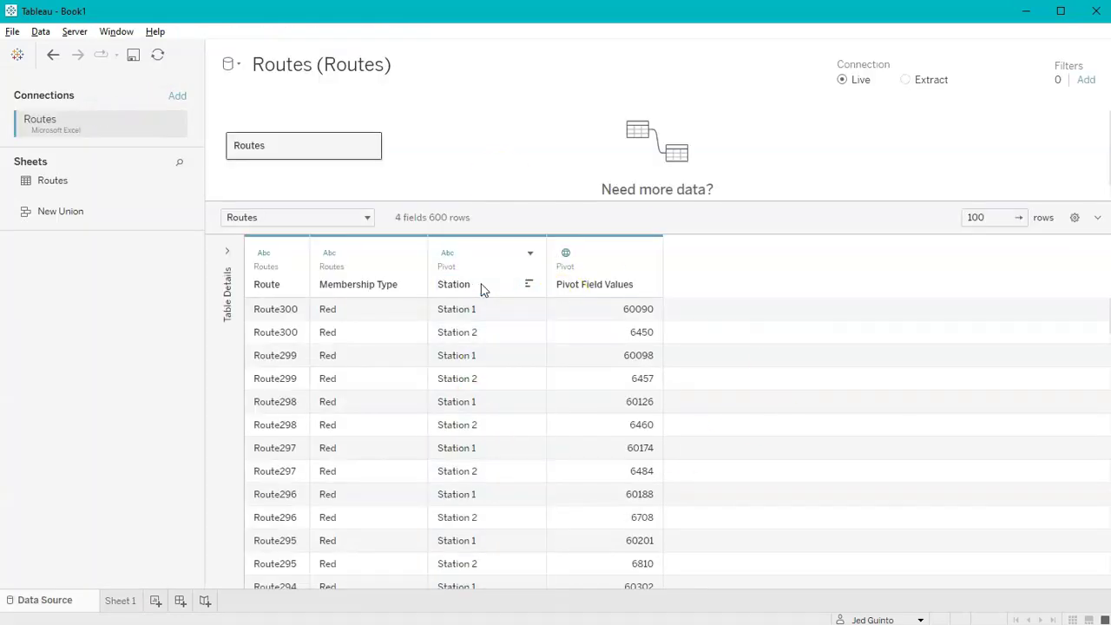
double_click(593, 287)
type("Postcodes")
key("Return")
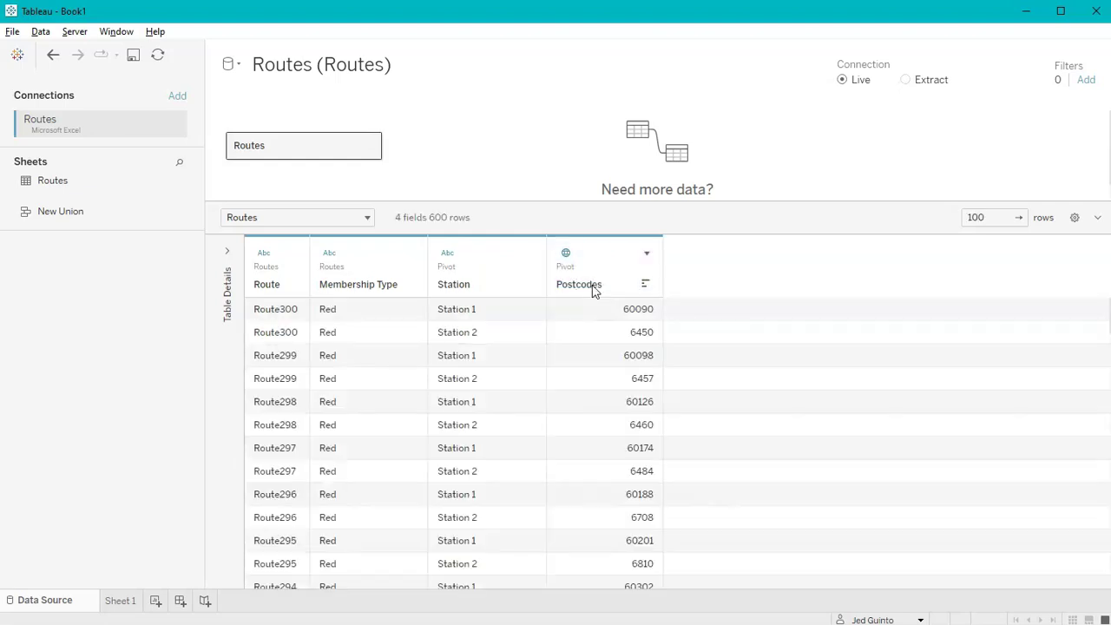
Plot the Postcodes field on a map in Sheet 1 using the generated longitude and latitude.
left_click(119, 600)
left_click(67, 170)
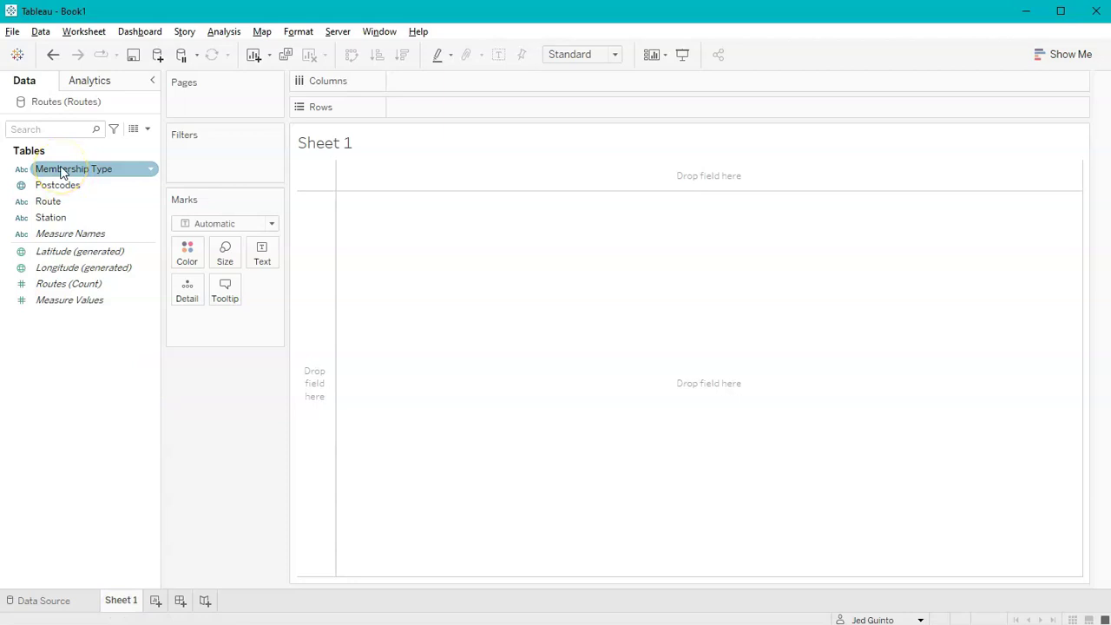
left_click(53, 189)
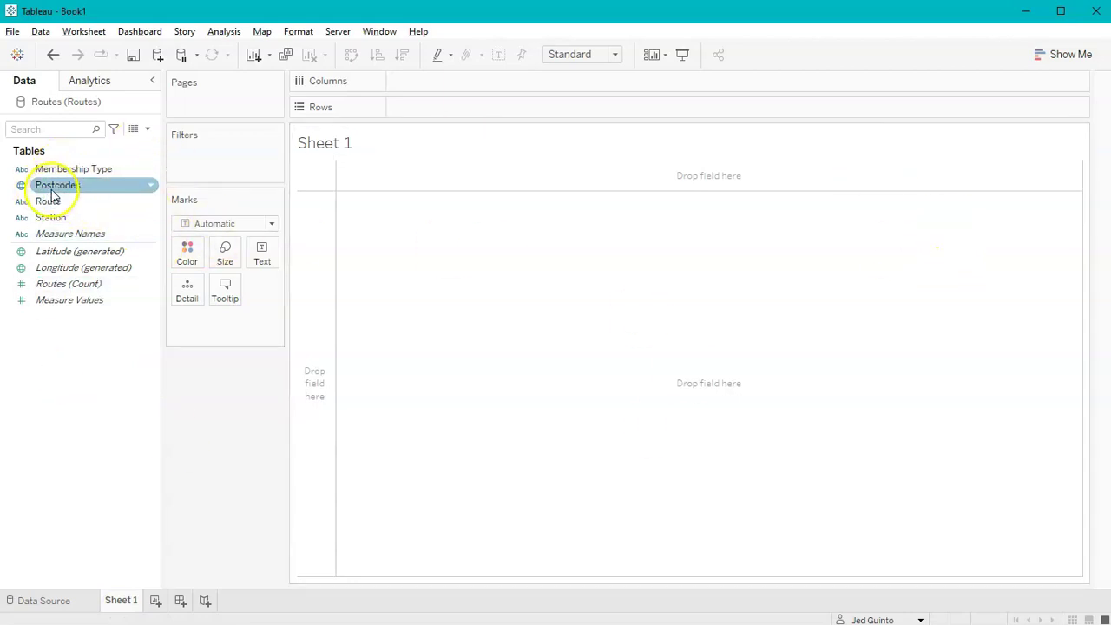
left_click(51, 192)
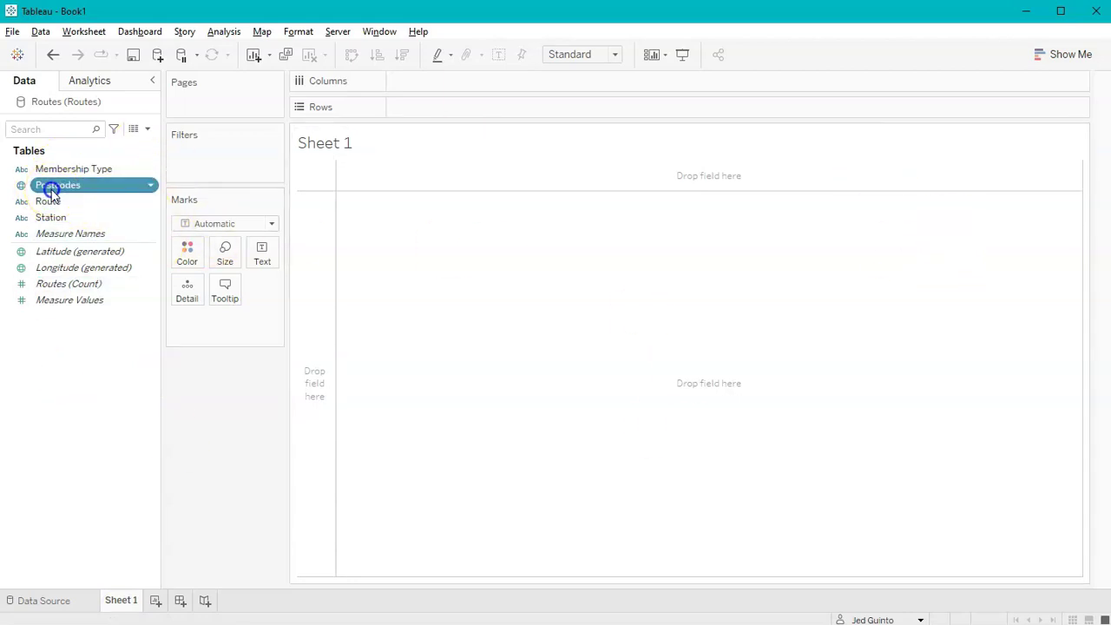
left_click_drag(51, 197, 299, 138)
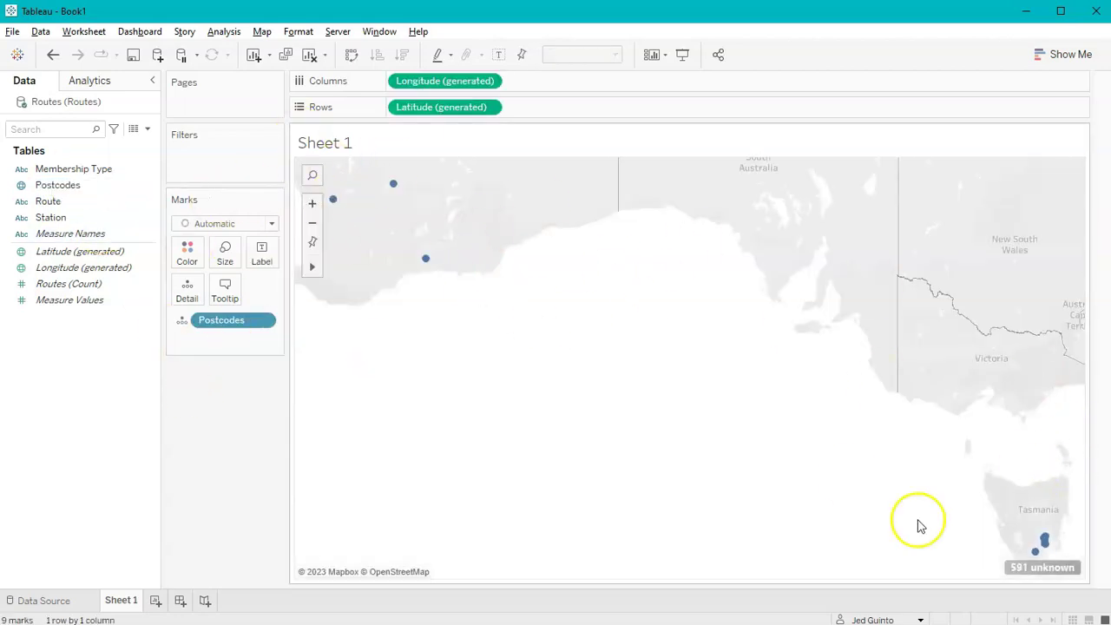
Edit the map locations so the country/region is fixed to United States.
left_click(262, 31)
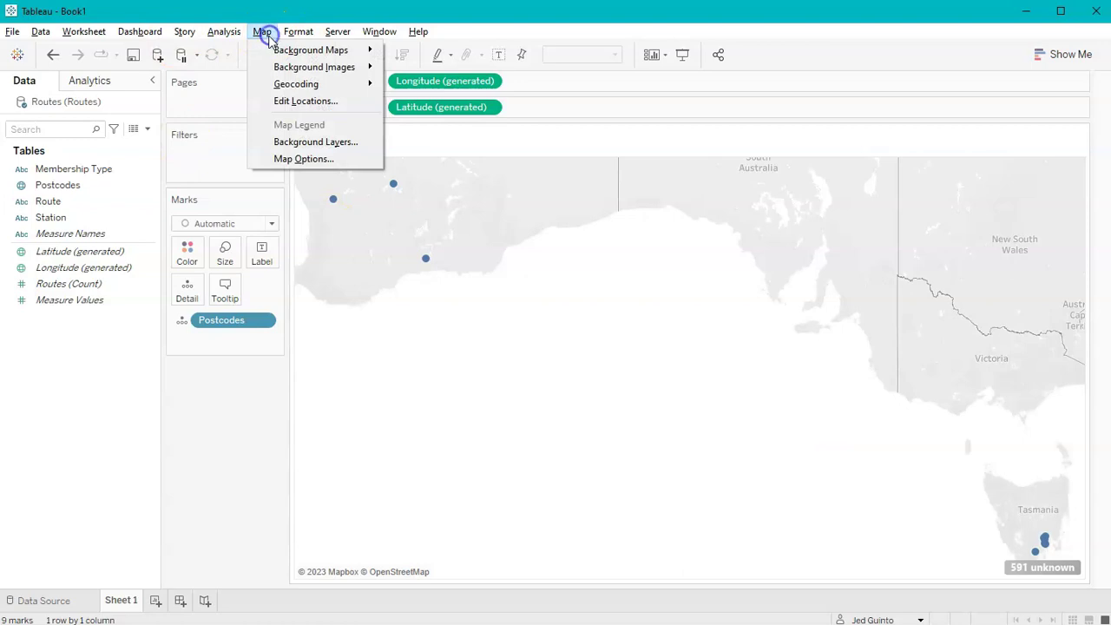
left_click(292, 102)
left_click(552, 181)
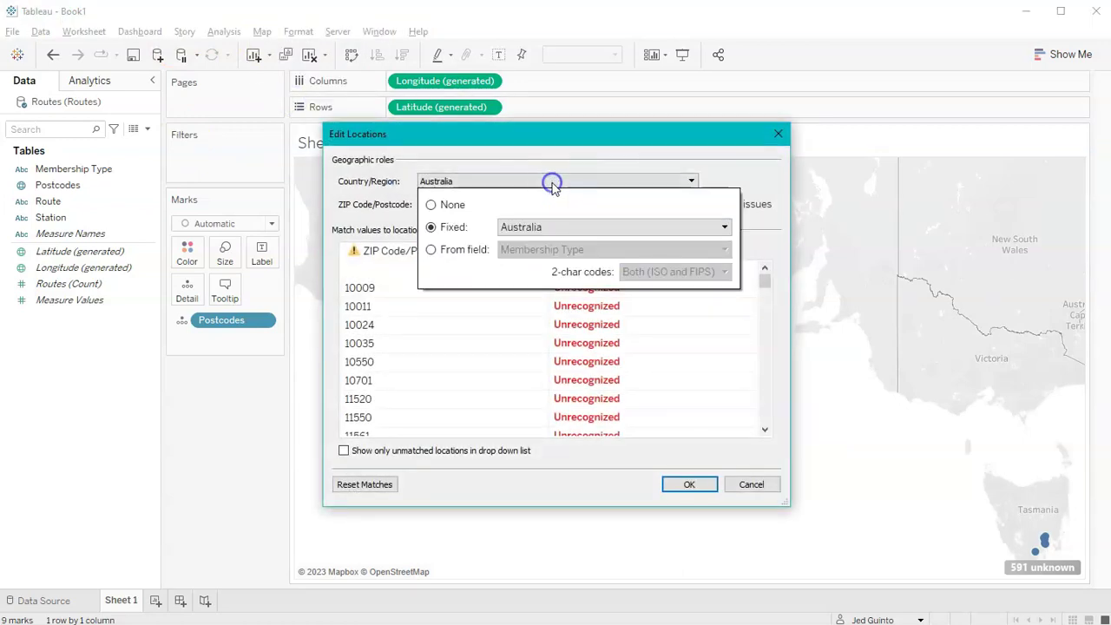
left_click(565, 226)
type("united")
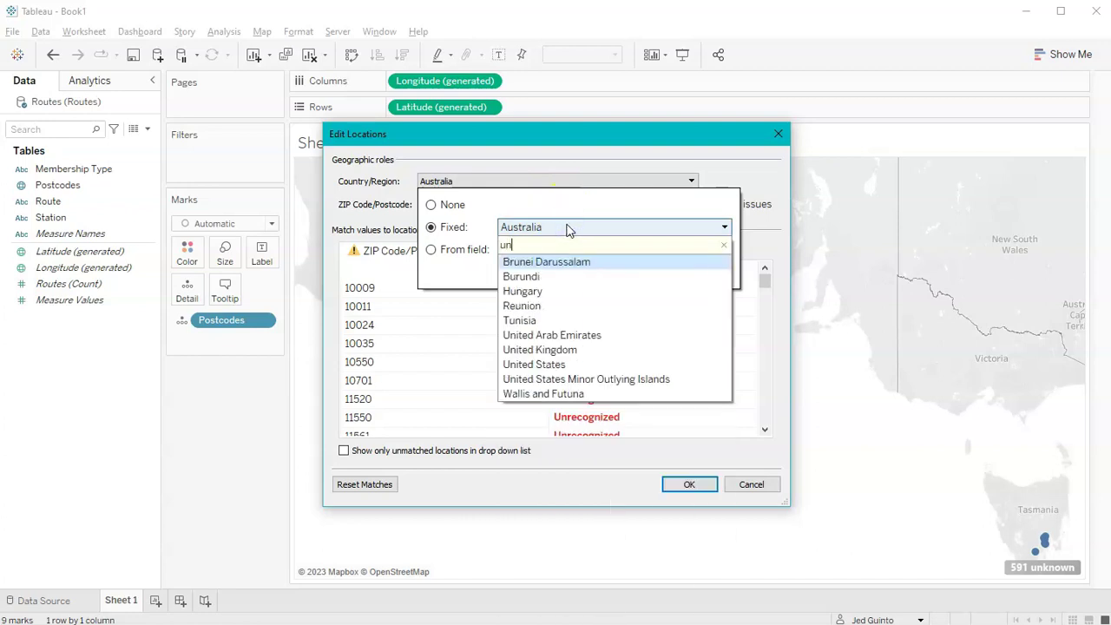
left_click(547, 291)
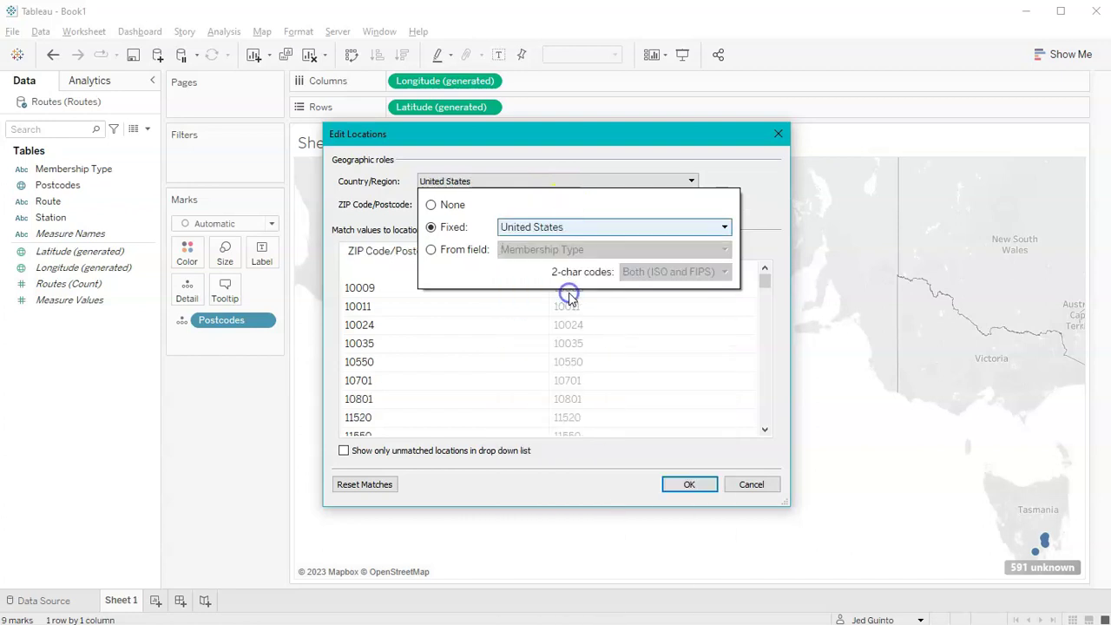
left_click(710, 482)
left_click(705, 481)
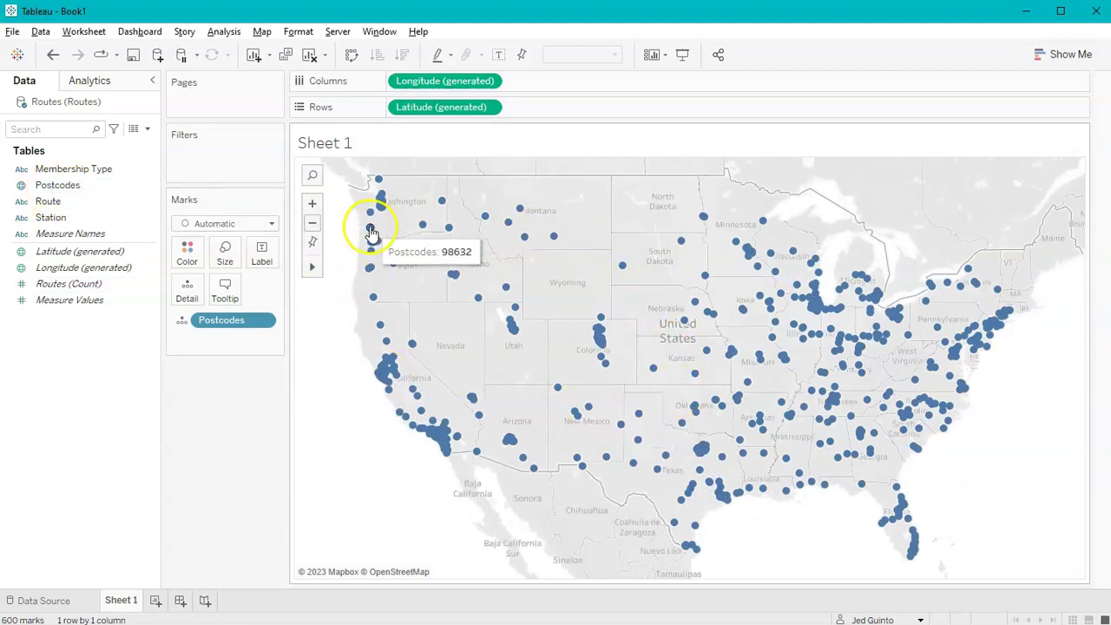
Filter the map by Route to Route01 and Route02 only and check the remaining postcode marks.
left_click_drag(52, 201, 199, 165)
left_click(411, 209)
left_click(410, 222)
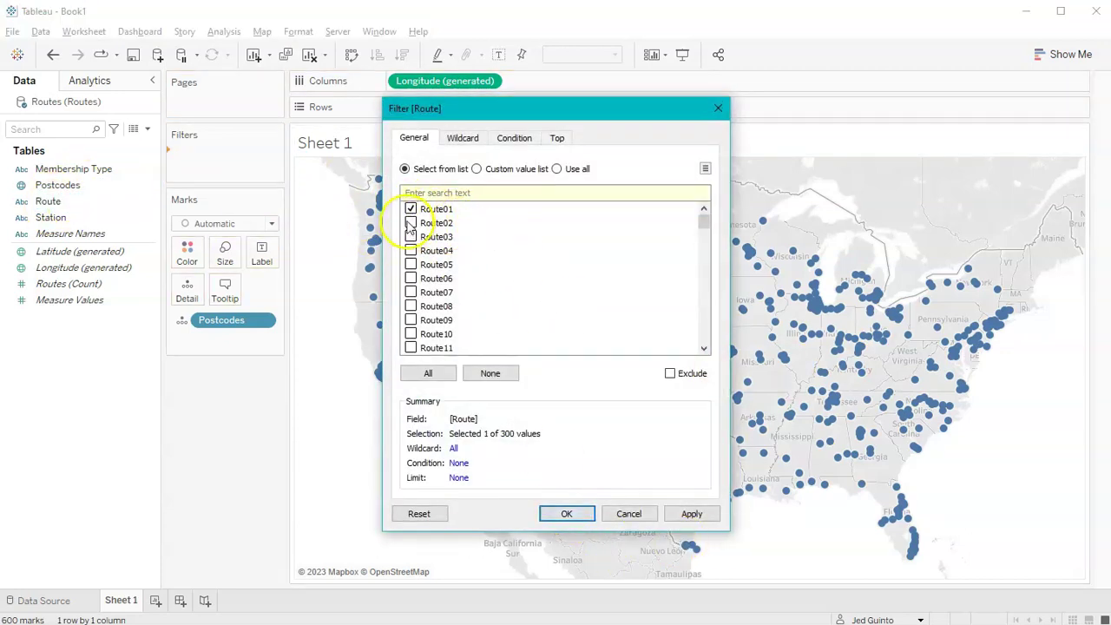
left_click(572, 514)
mouse_move(366, 276)
left_click(1045, 455)
left_click(620, 416)
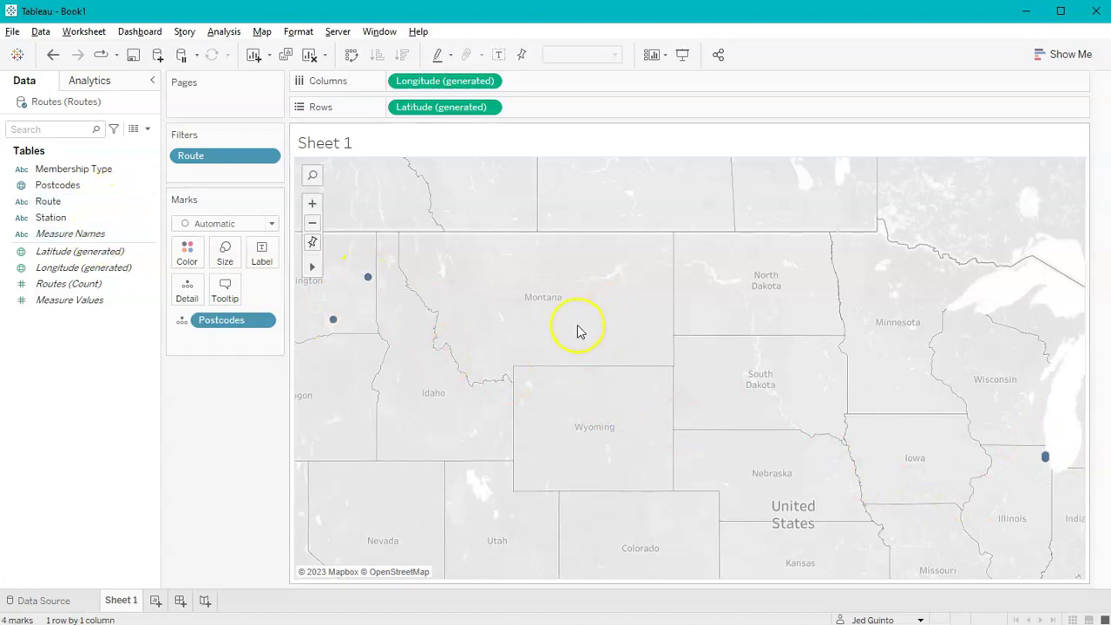
Change the mark type to Line and inspect the points that the line connects.
left_click(228, 225)
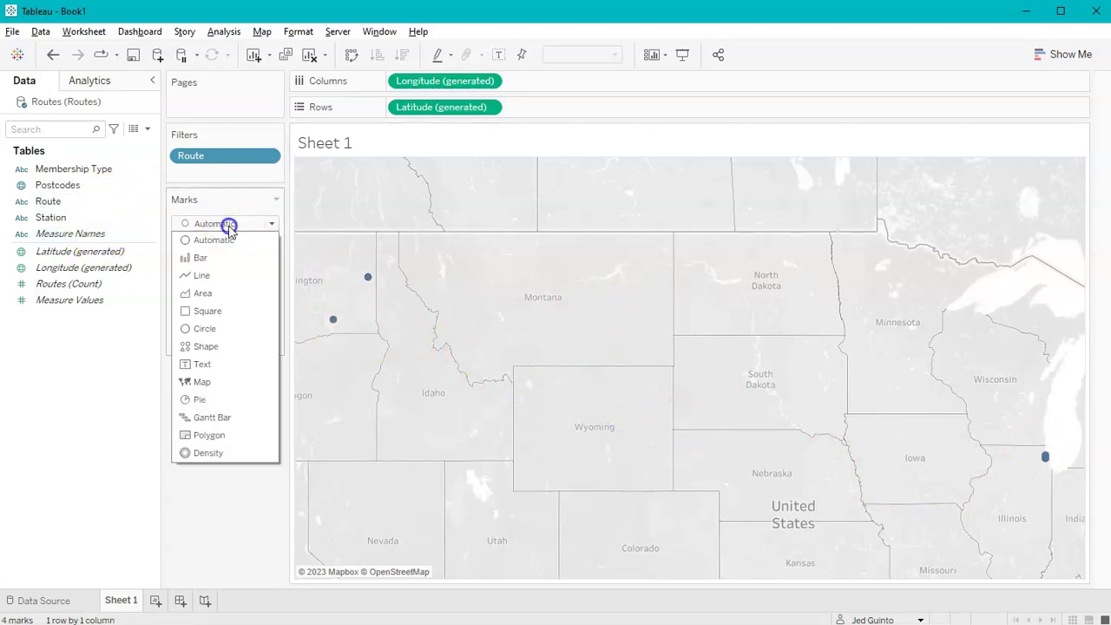
left_click(240, 276)
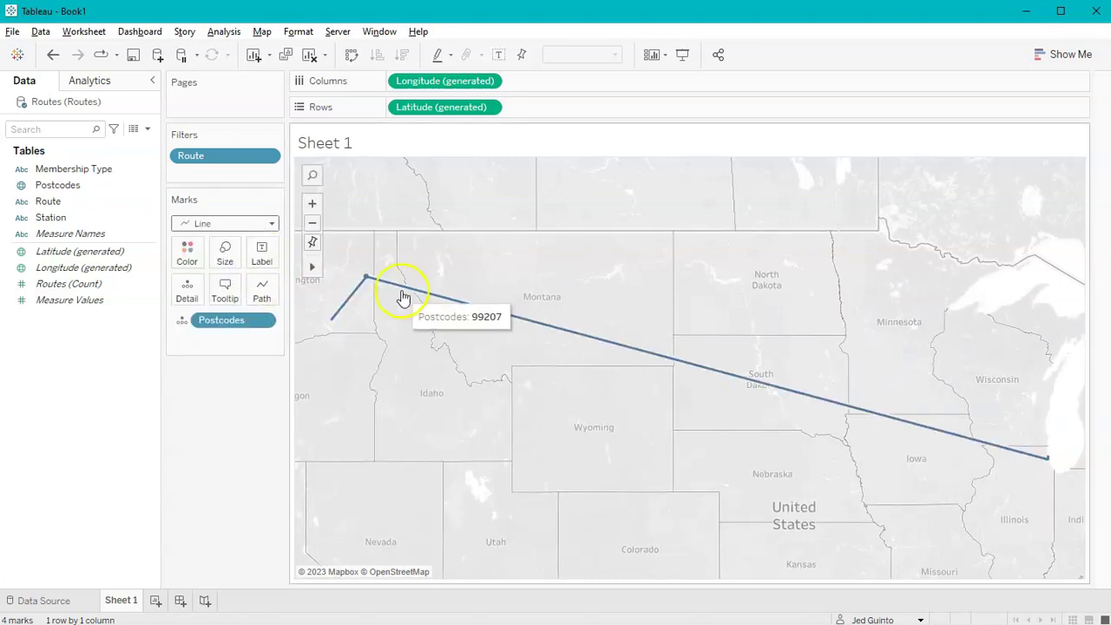
mouse_move(339, 326)
left_click(365, 278)
left_click(1045, 466)
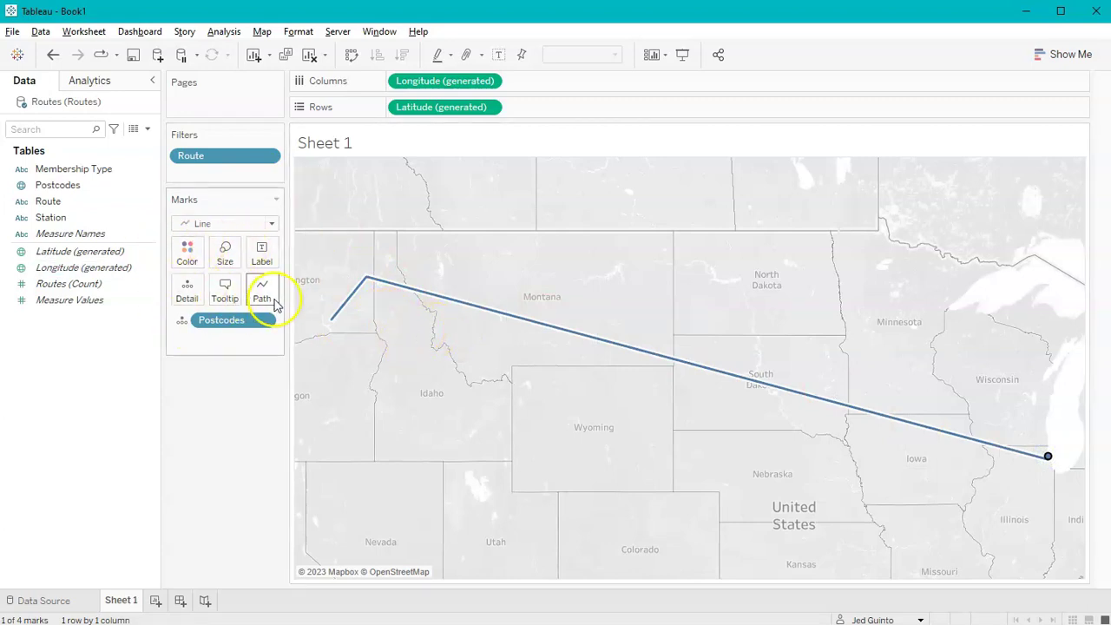
Color the lines by Route and check the endpoints of the Route01 line.
left_click(62, 201)
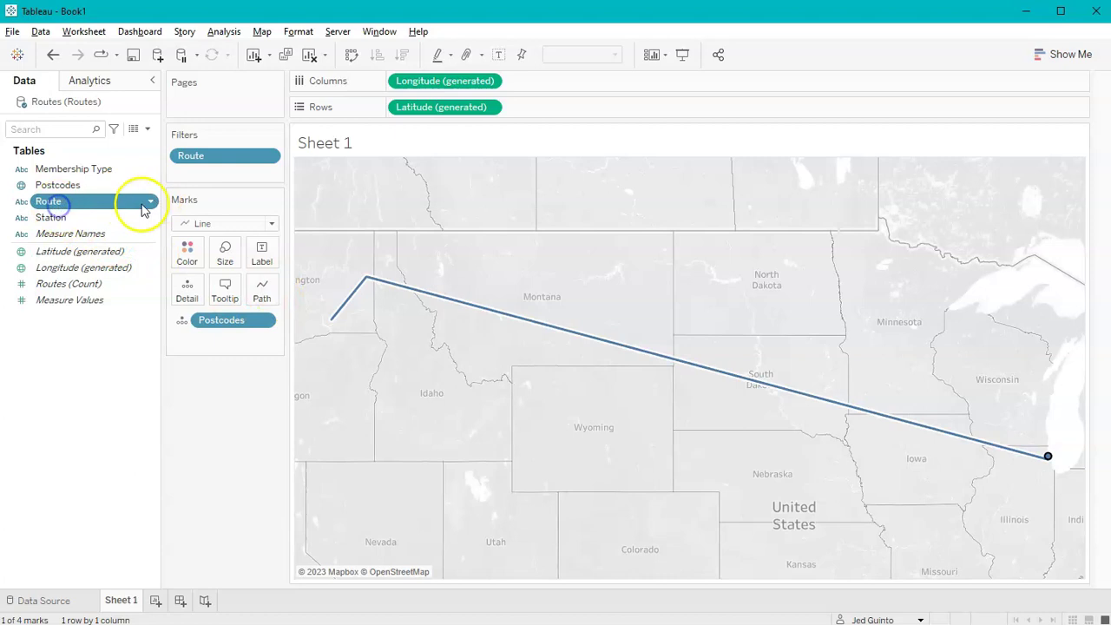
left_click(52, 203)
left_click_drag(52, 204, 189, 257)
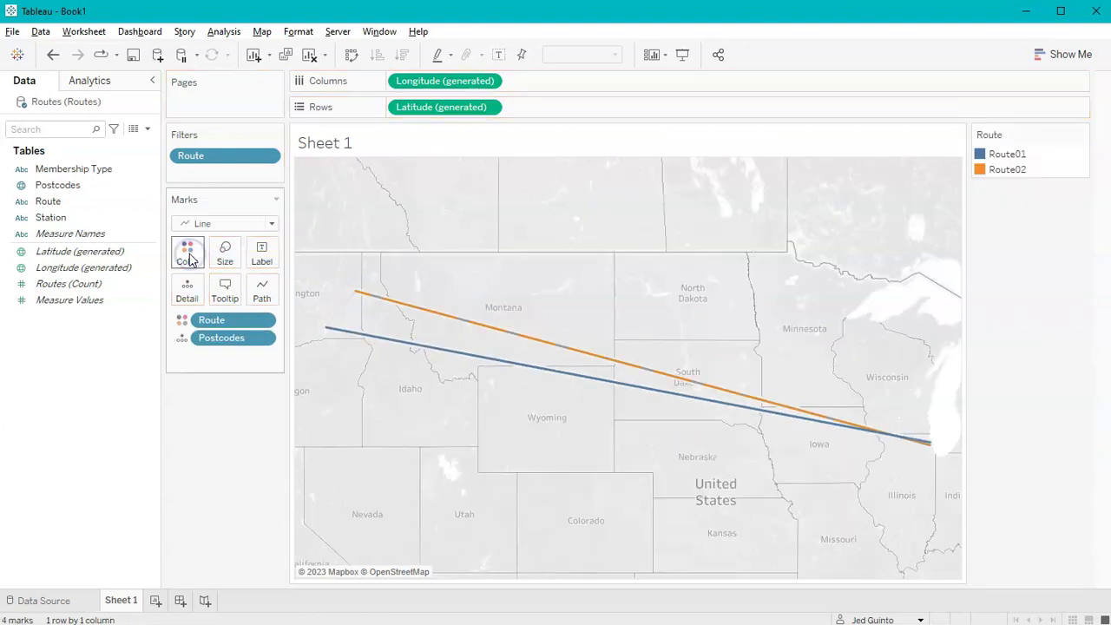
left_click(328, 335)
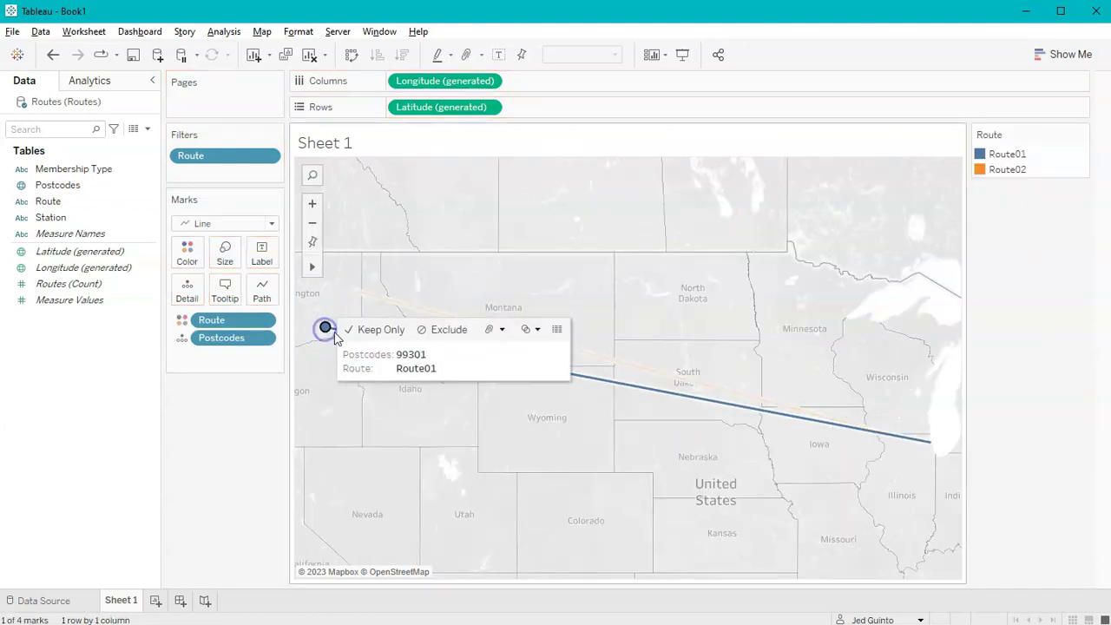
left_click(798, 451)
mouse_move(931, 441)
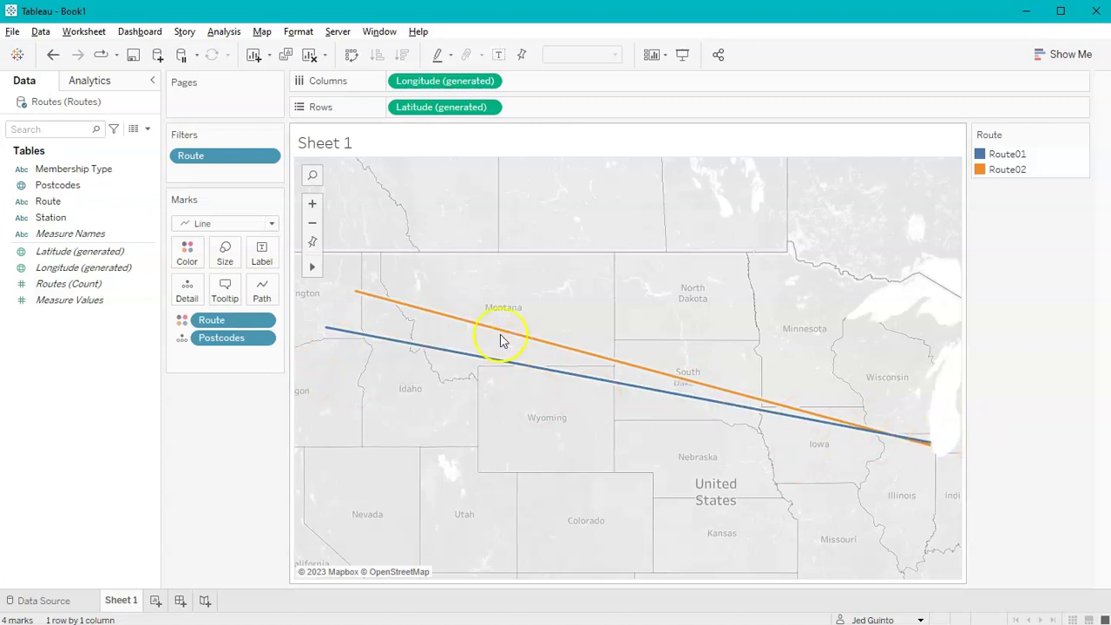
Remove the Route filter from the sheet and check a route's details on the full map.
mouse_move(300, 154)
left_mouse_down()
mouse_move(255, 135)
mouse_move(302, 173)
left_mouse_up()
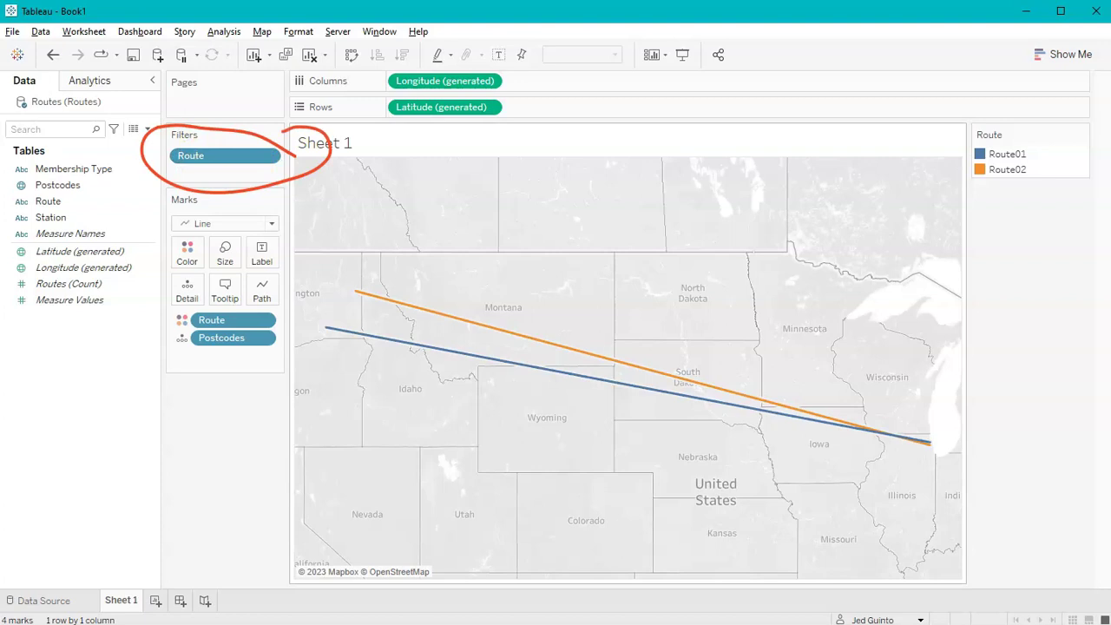
key("Escape")
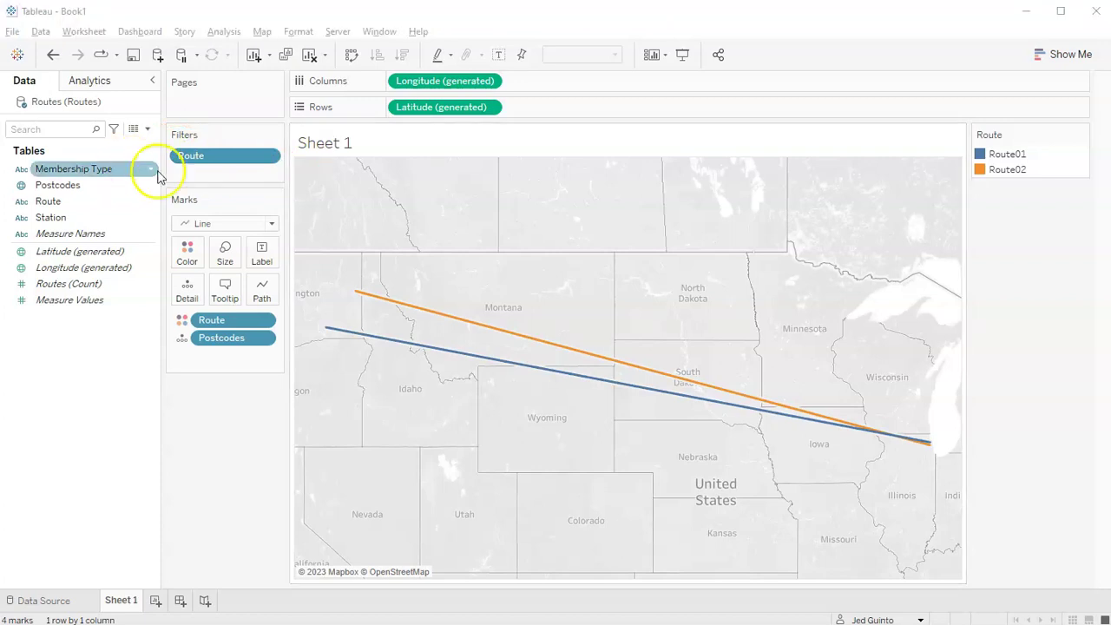
left_click_drag(229, 163, 110, 374)
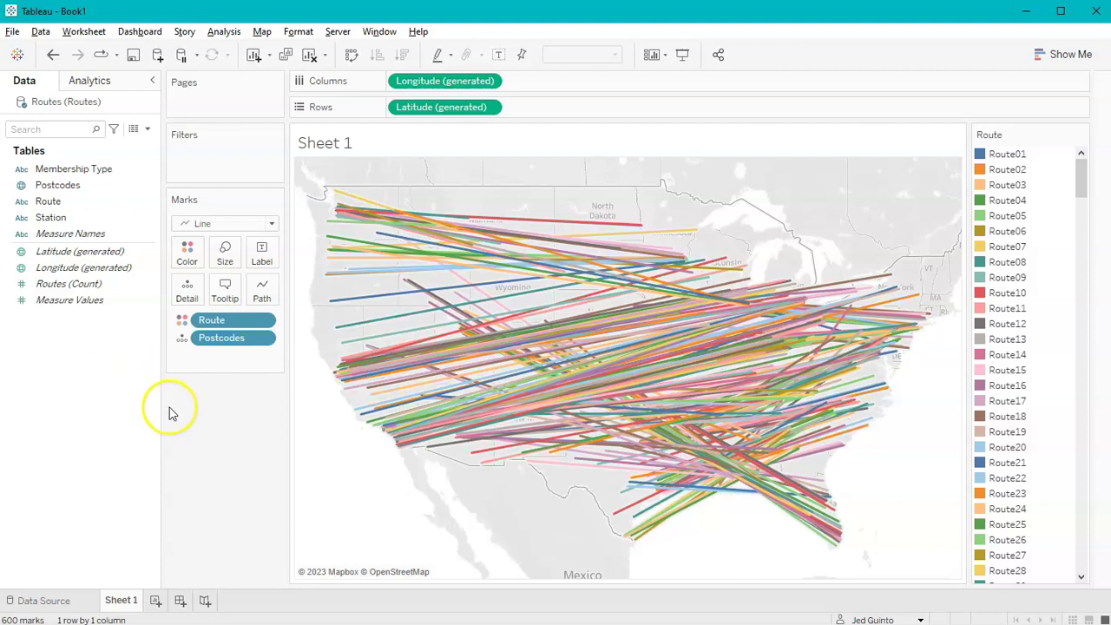
mouse_move(480, 430)
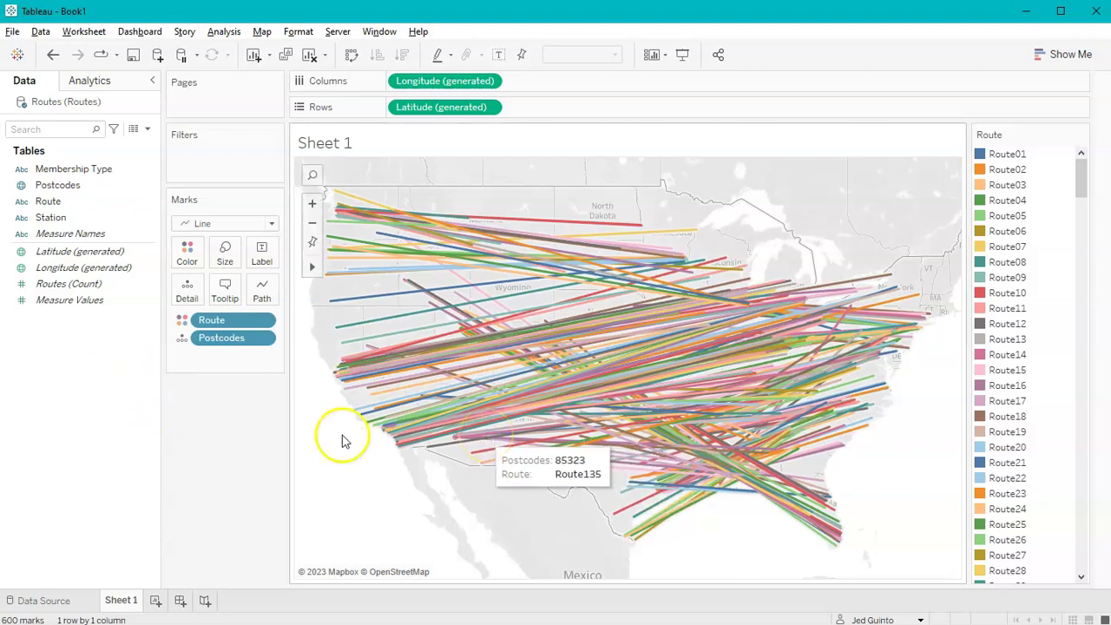
Try splitting the map into columns by Membership Type, look over the panes, and take the field off again.
left_click(81, 171)
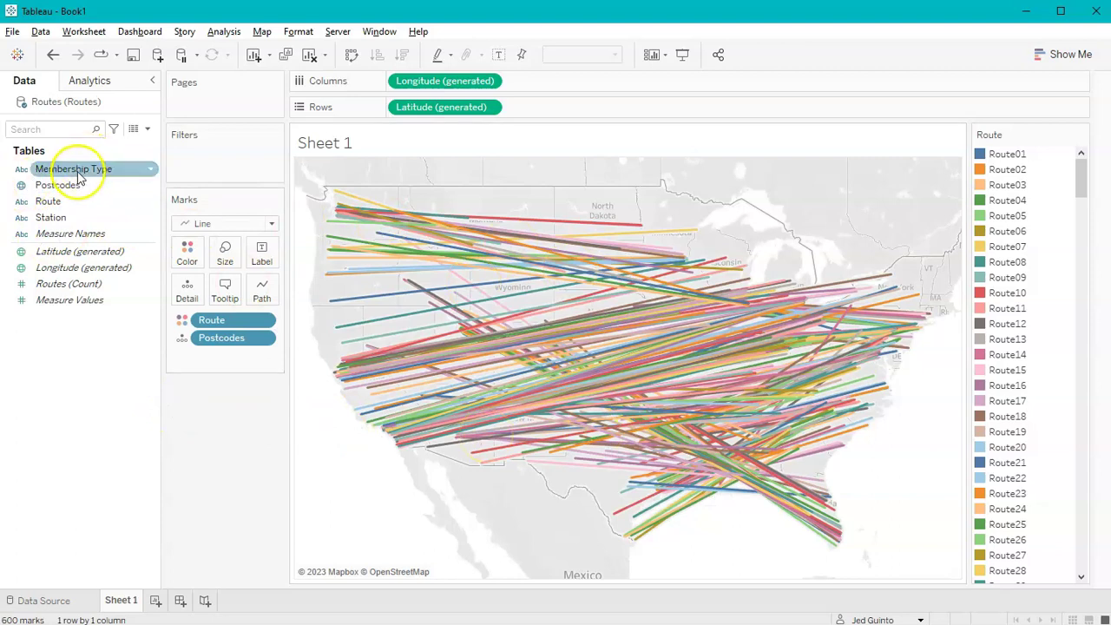
left_click_drag(76, 170, 392, 81)
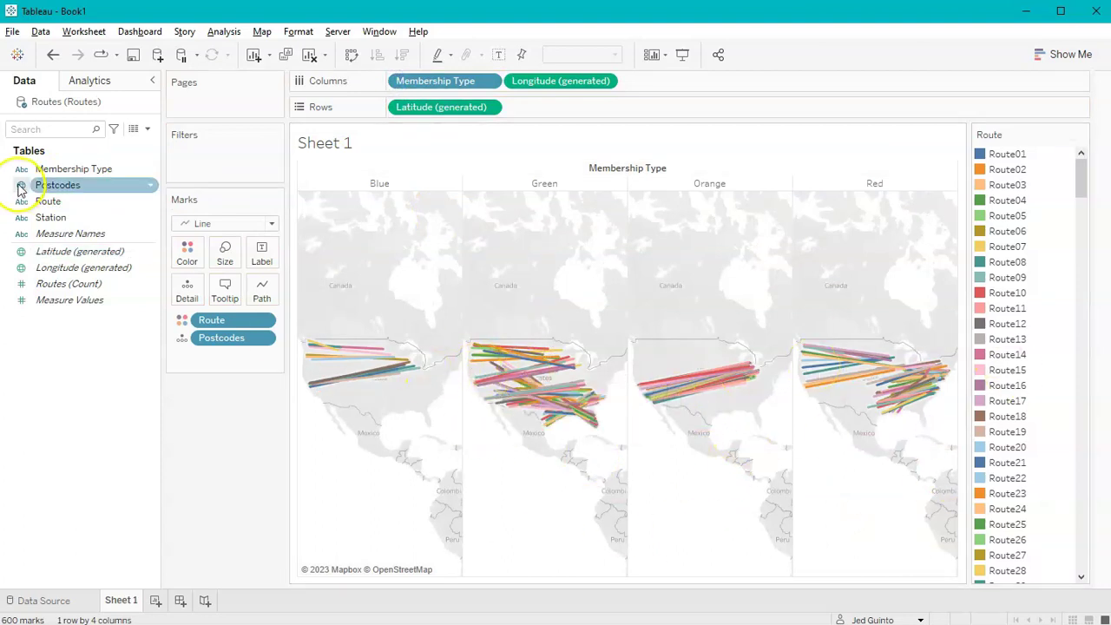
left_click(80, 170)
left_click(84, 220)
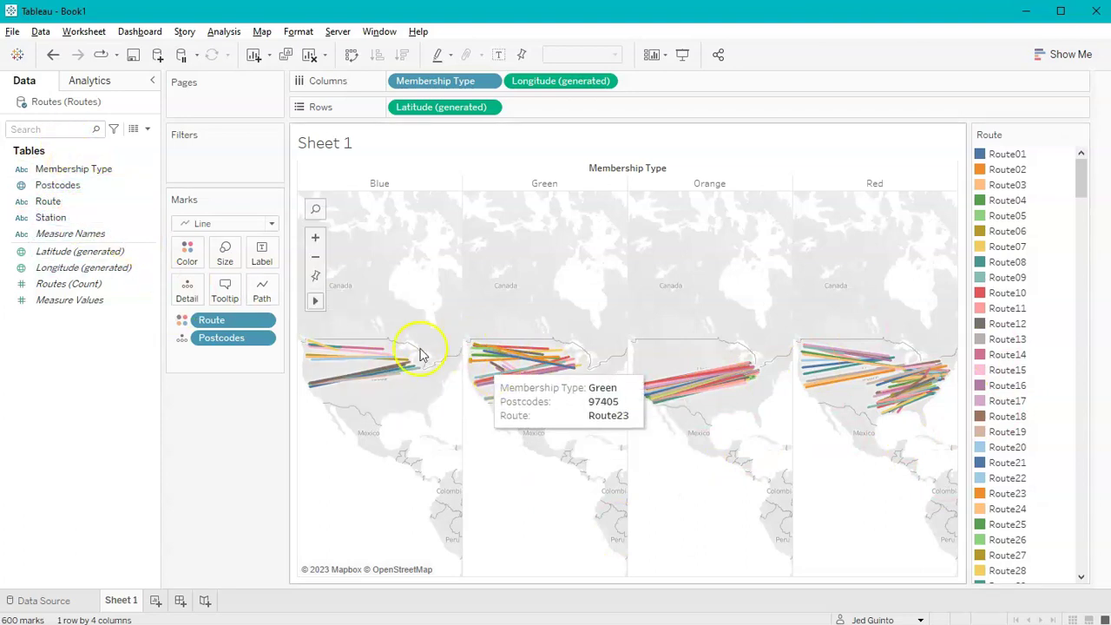
left_click_drag(439, 81, 180, 479)
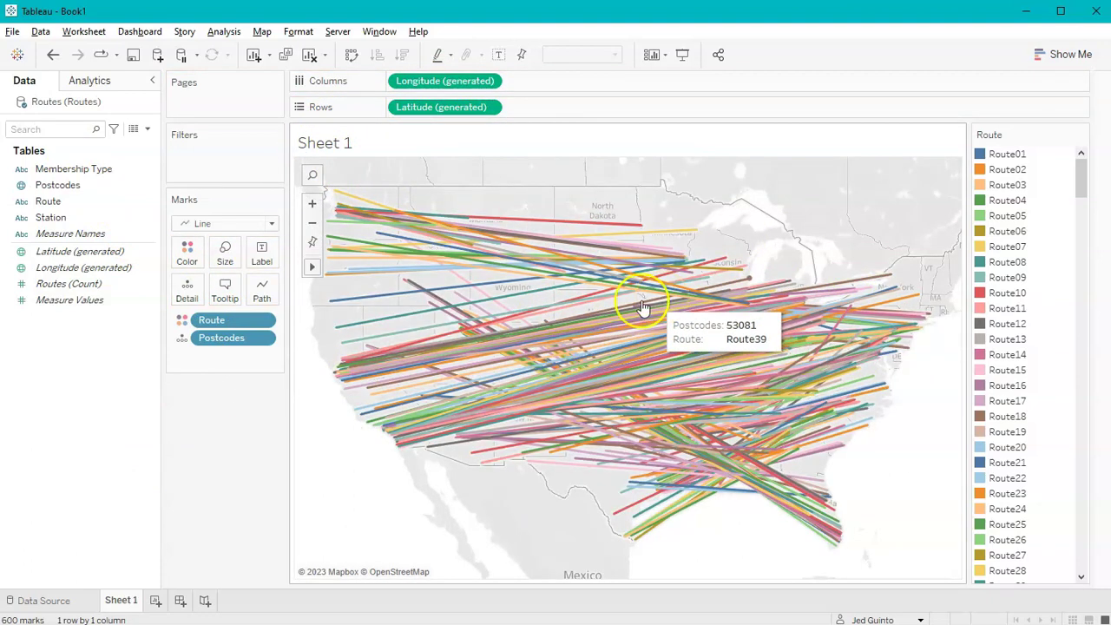
Filter the map by Route to only Route09, Route63, Route151, Route213 and Route270, and check the line endpoints.
left_click(76, 203)
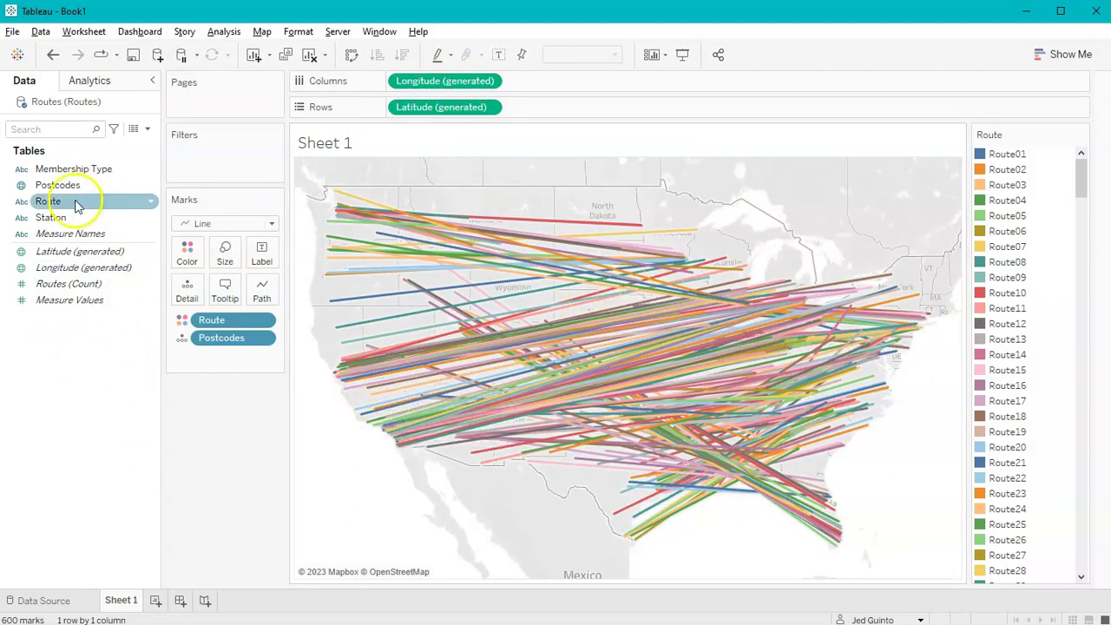
left_click_drag(45, 206, 217, 163)
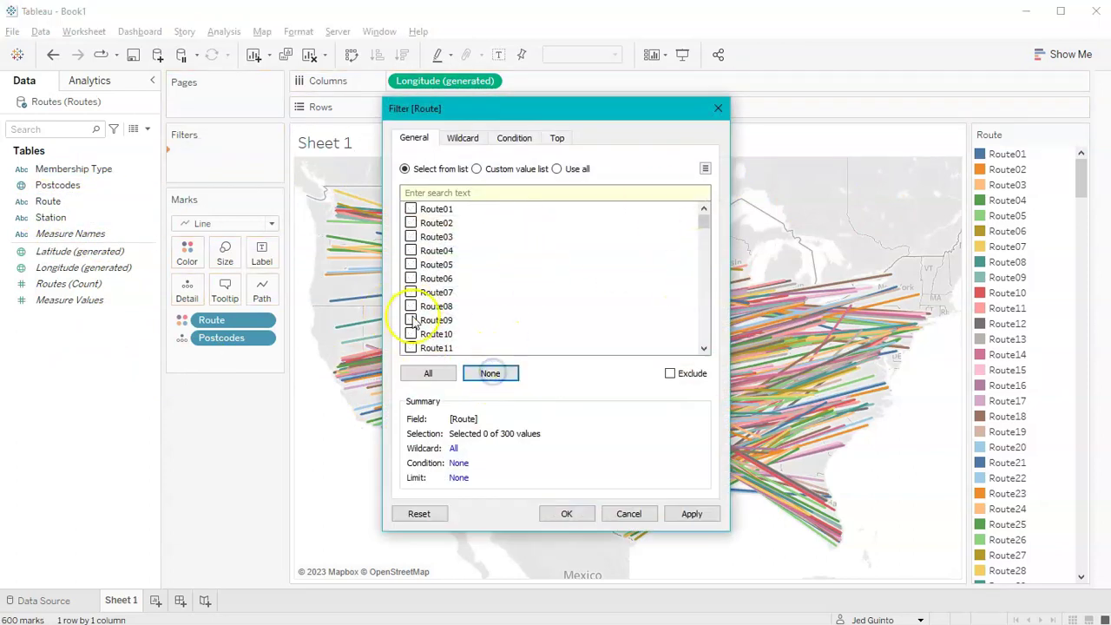
left_click(412, 278)
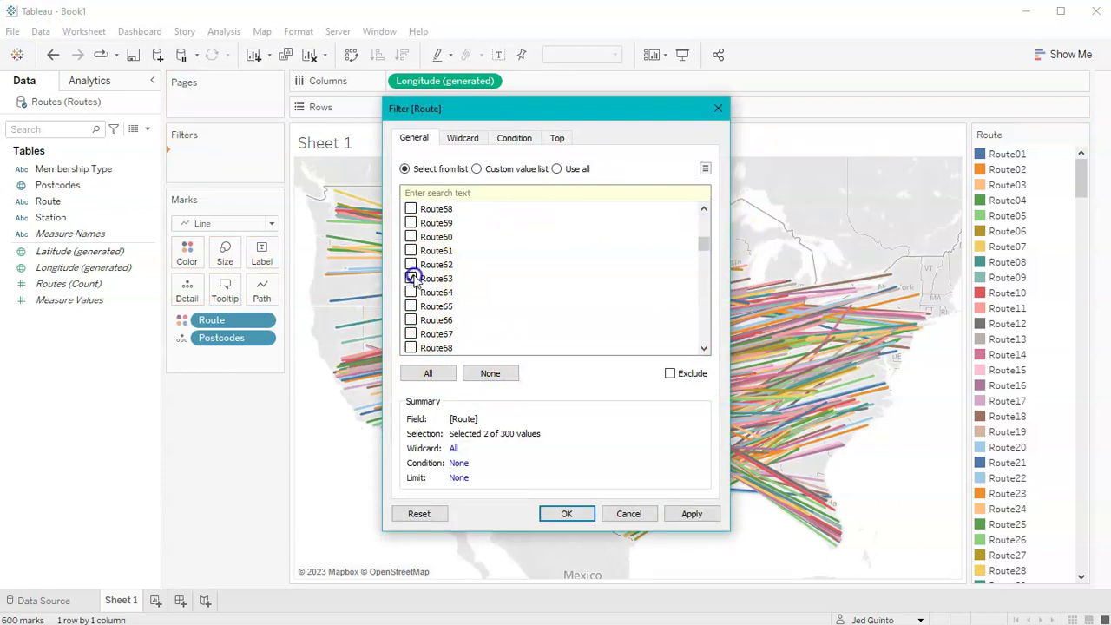
left_click_drag(702, 244, 700, 284)
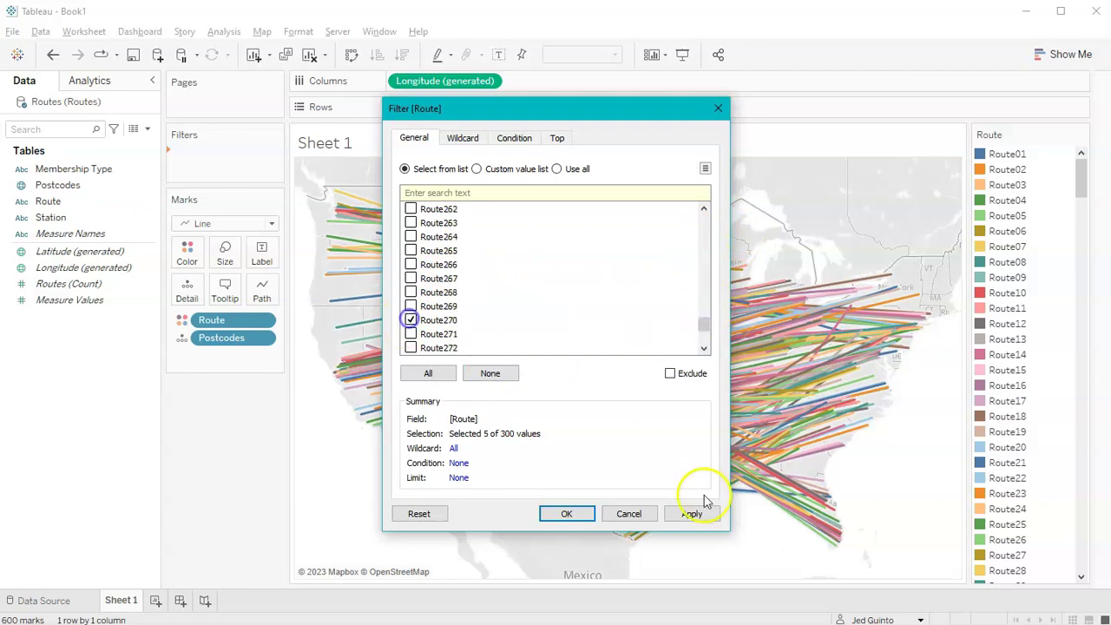
left_click(555, 514)
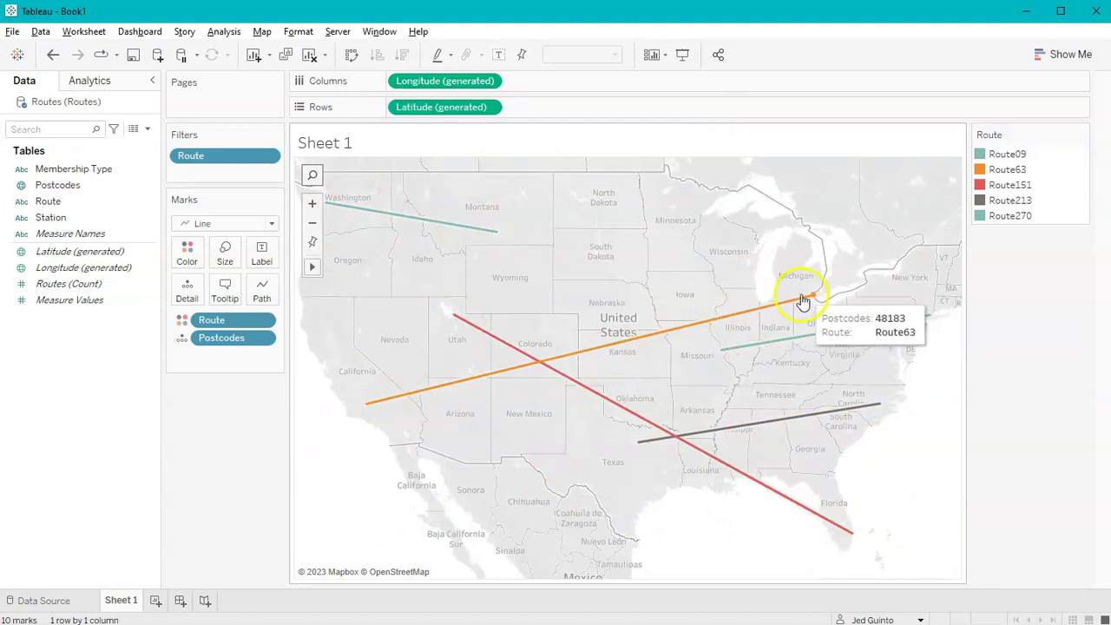
mouse_move(747, 350)
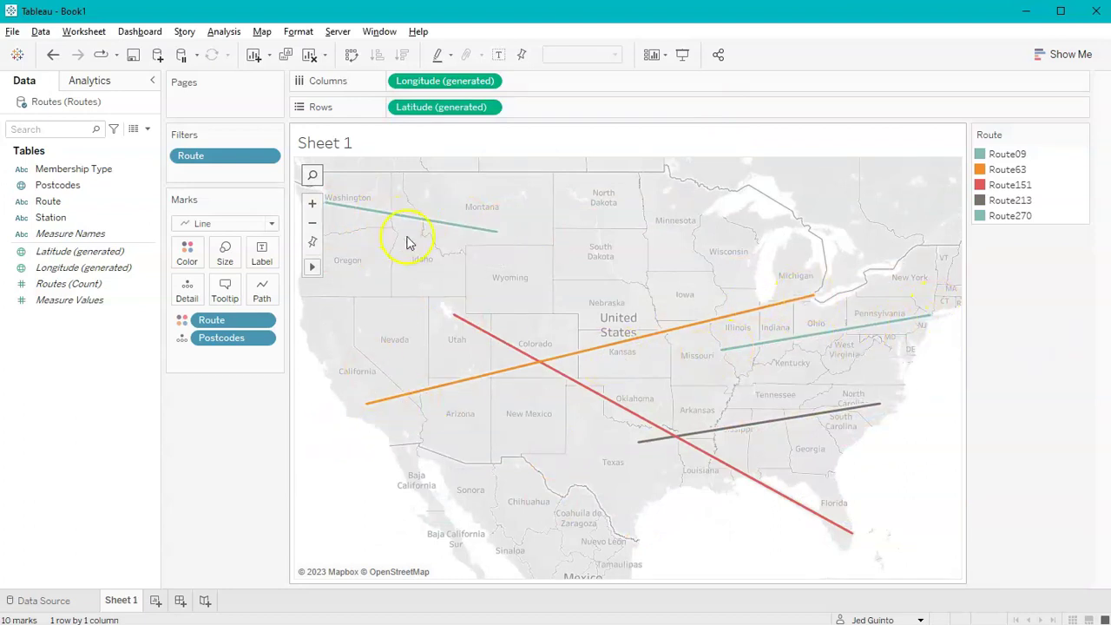
mouse_move(810, 308)
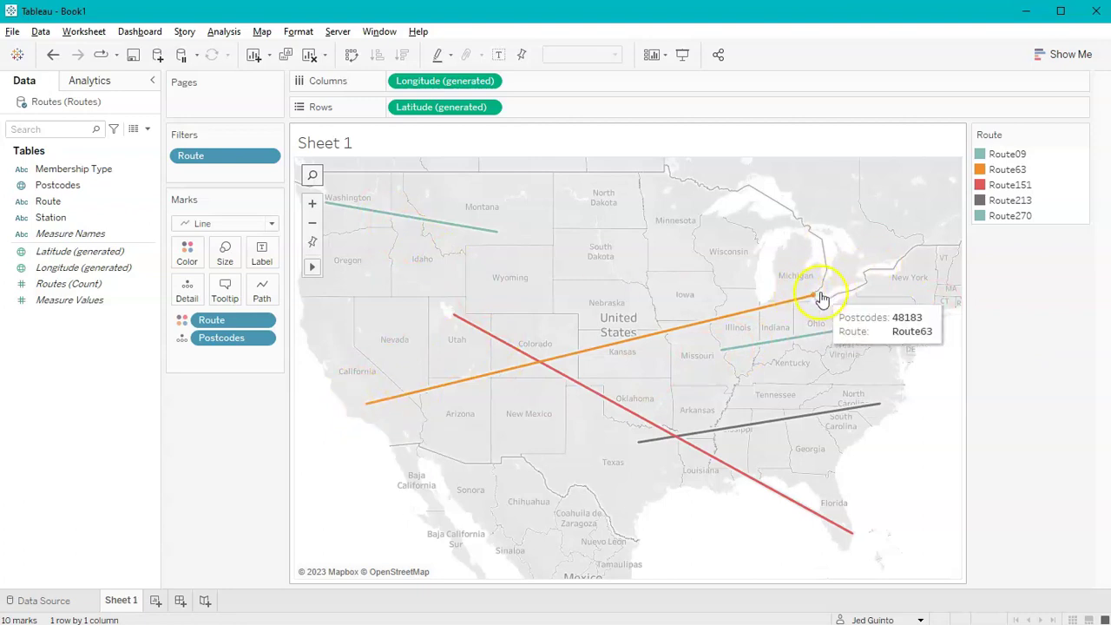
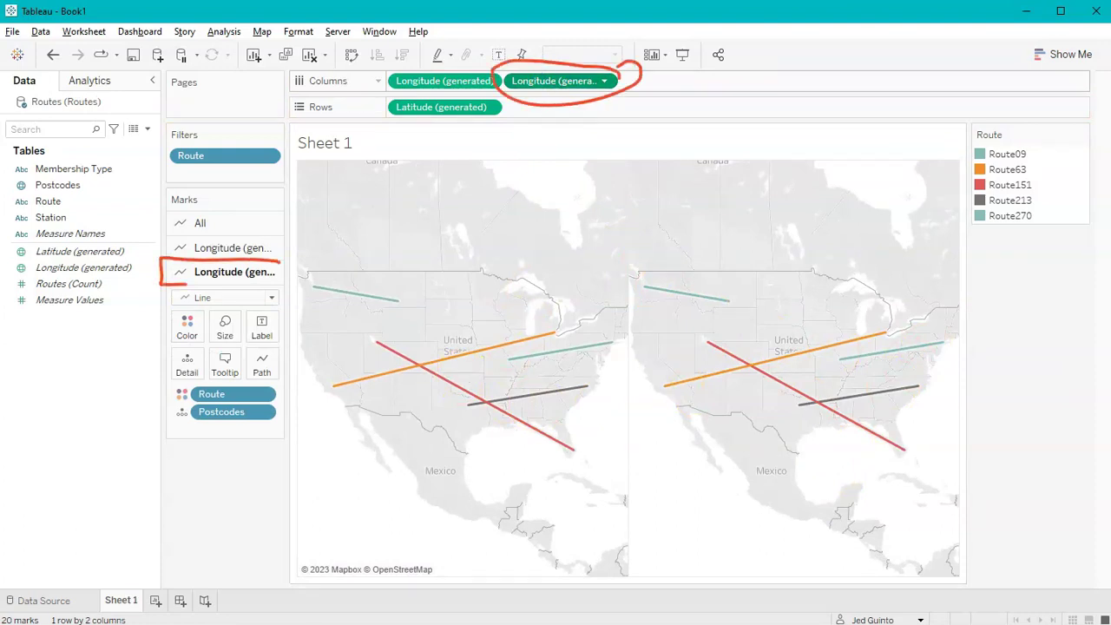
Change the mark type of the second Longitude map to Circle and inspect the station points.
left_click(271, 297)
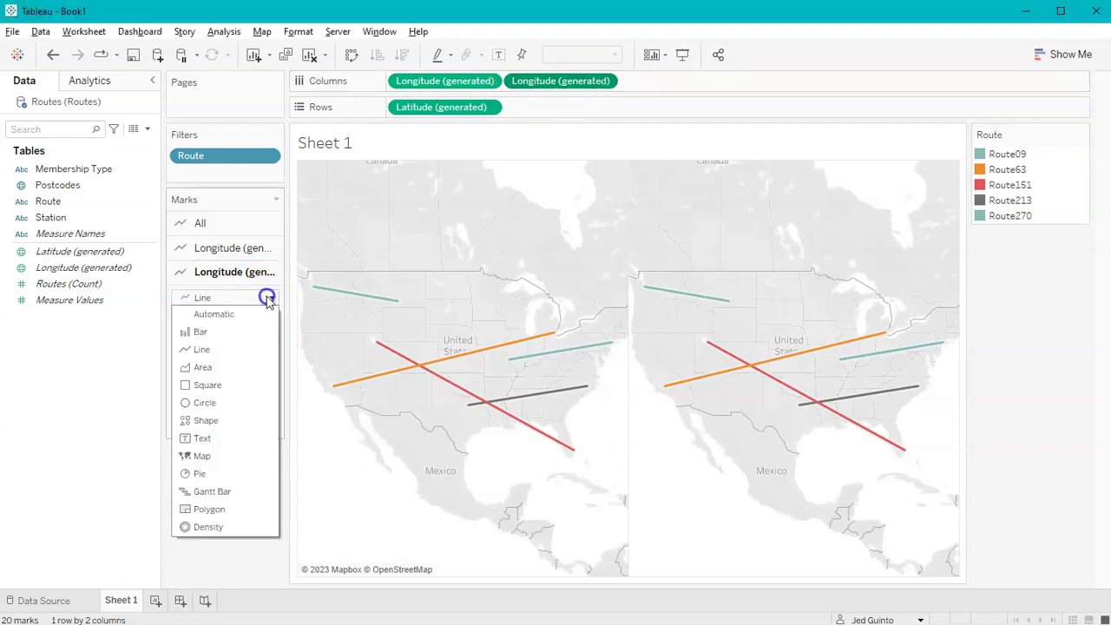
left_click(227, 404)
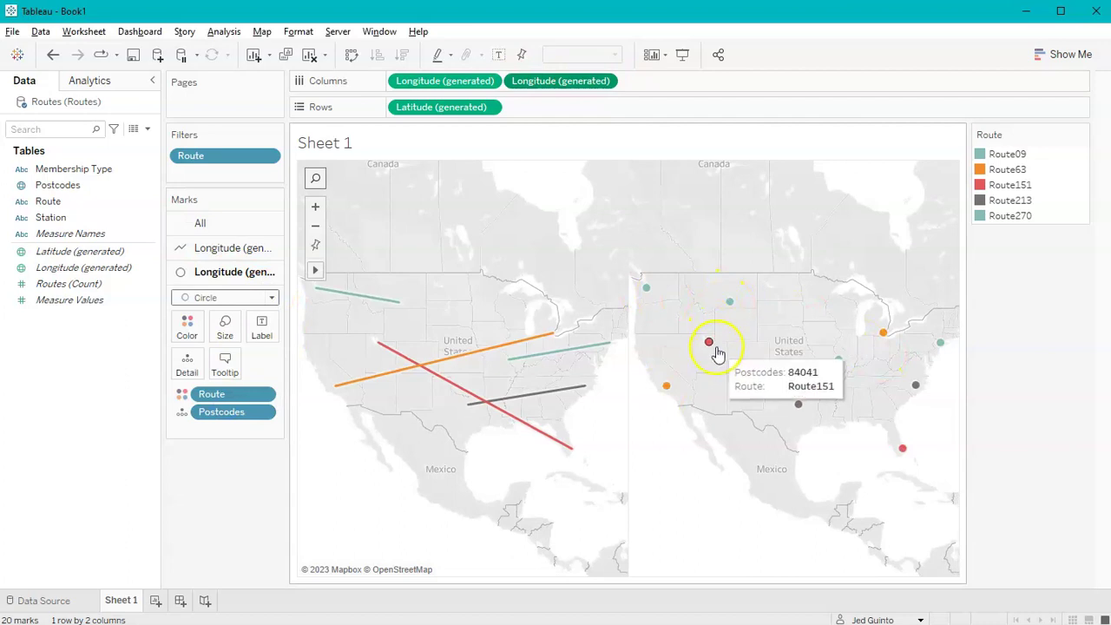
mouse_move(649, 292)
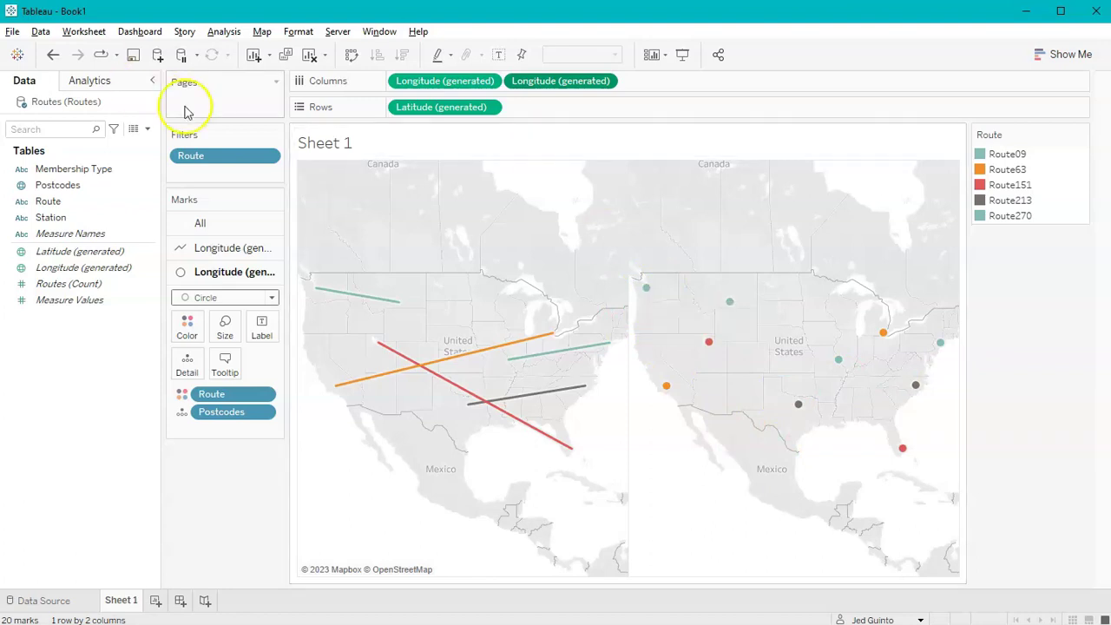
In the Routes data source, custom split the Station field on a space, splitting off the last 1 column.
right_click(41, 102)
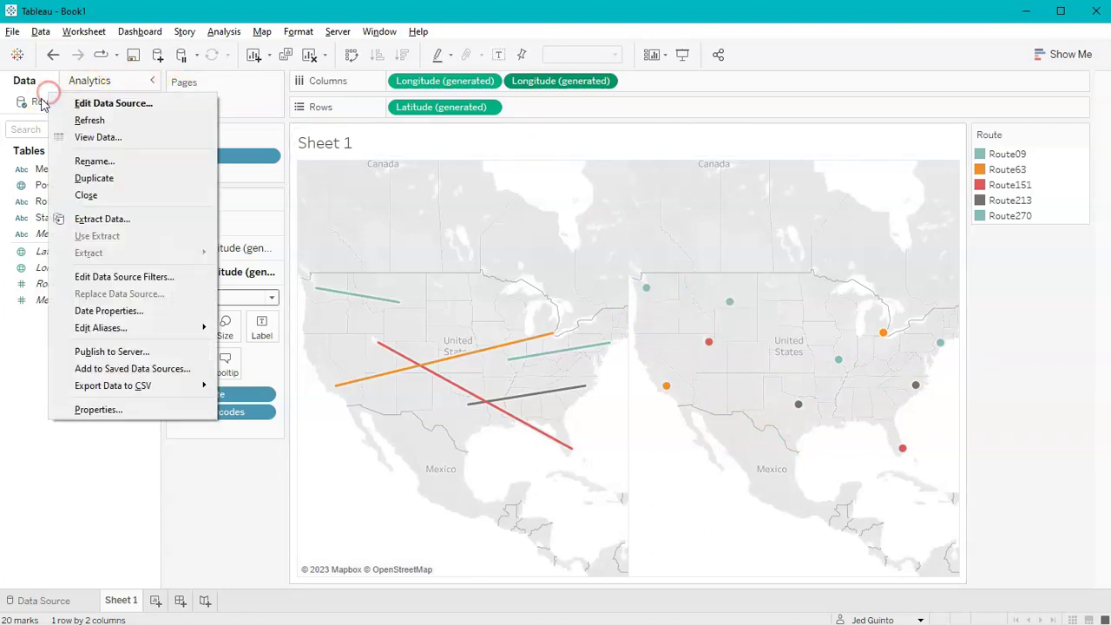
left_click(103, 106)
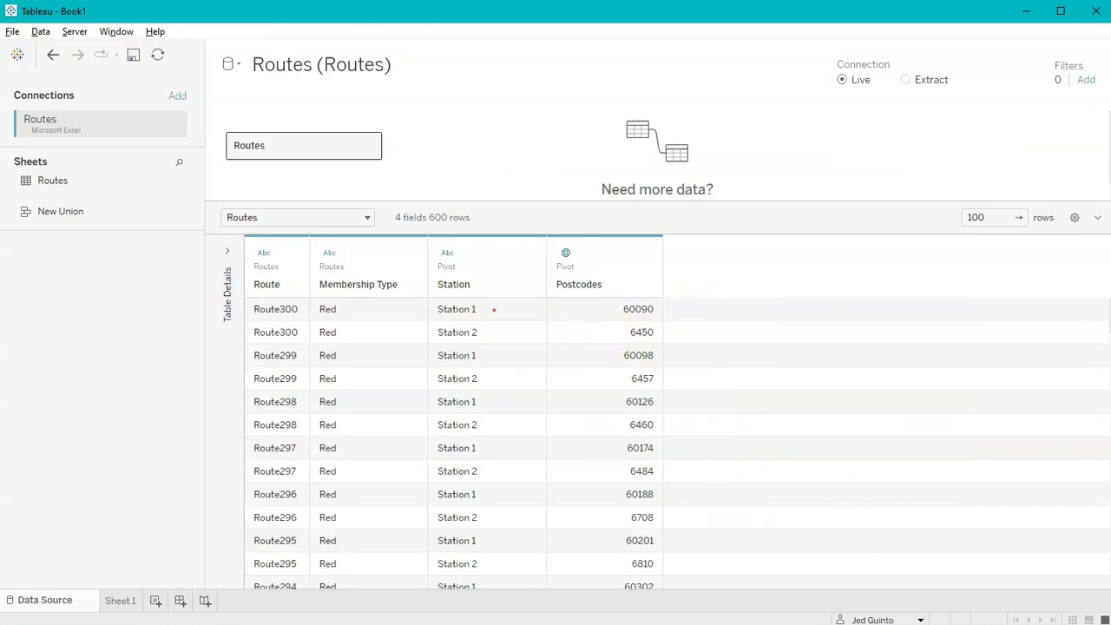
right_click(463, 266)
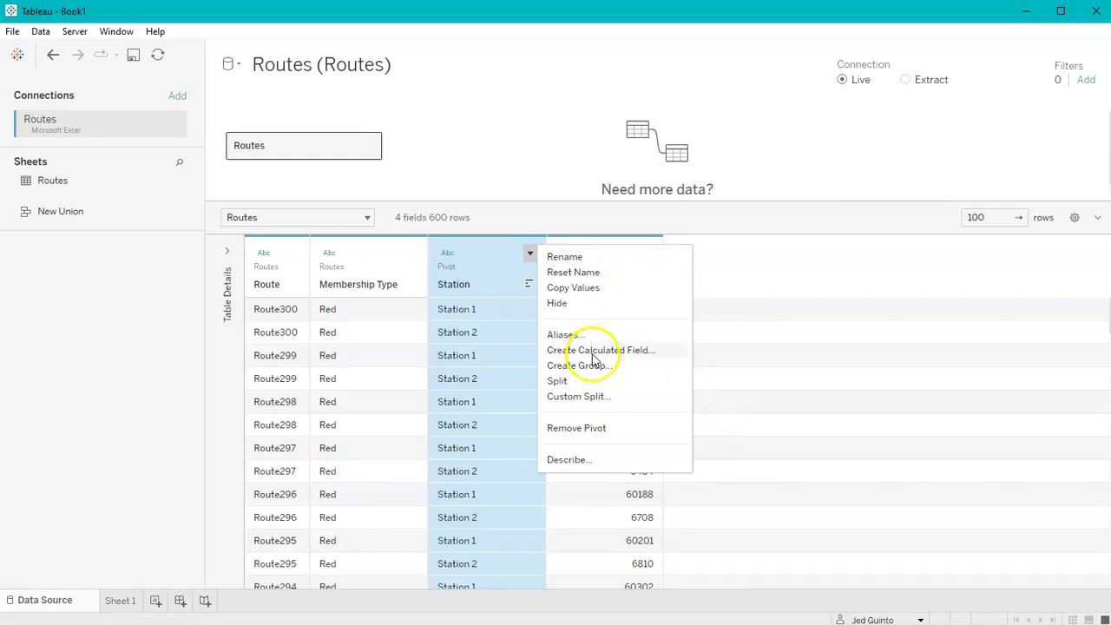
left_click(574, 397)
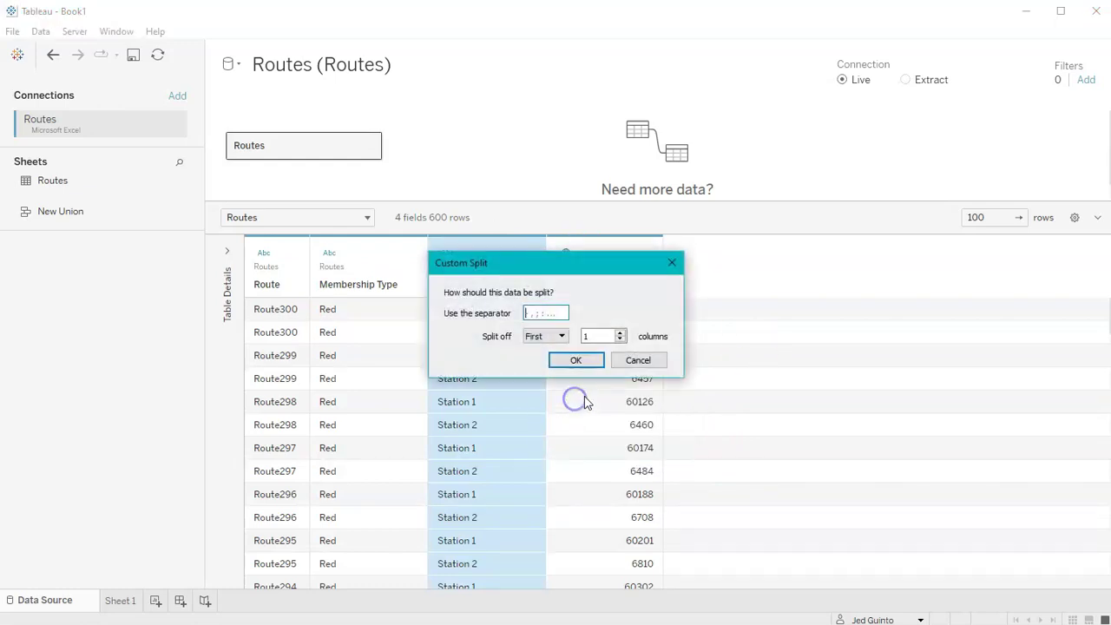
left_click_drag(561, 271, 677, 267)
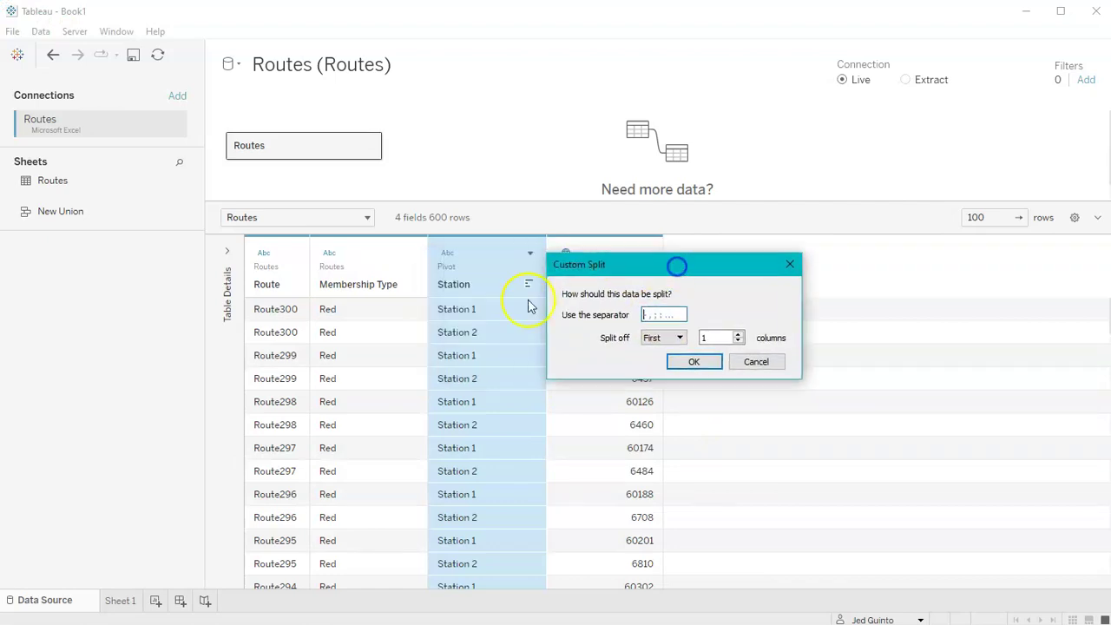
left_click(664, 337)
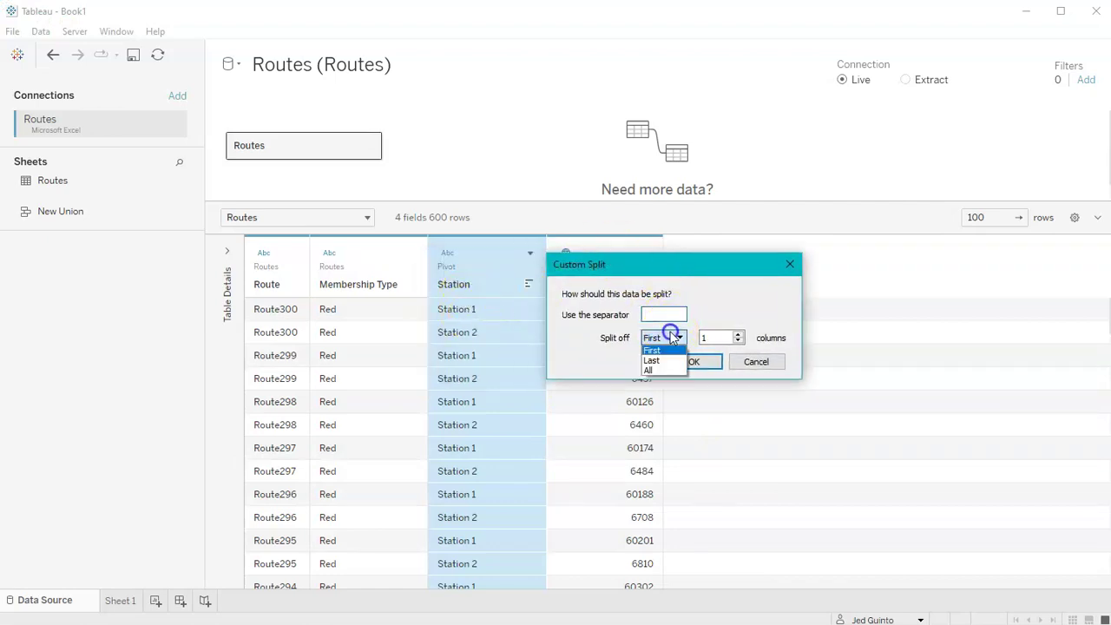
left_click(663, 359)
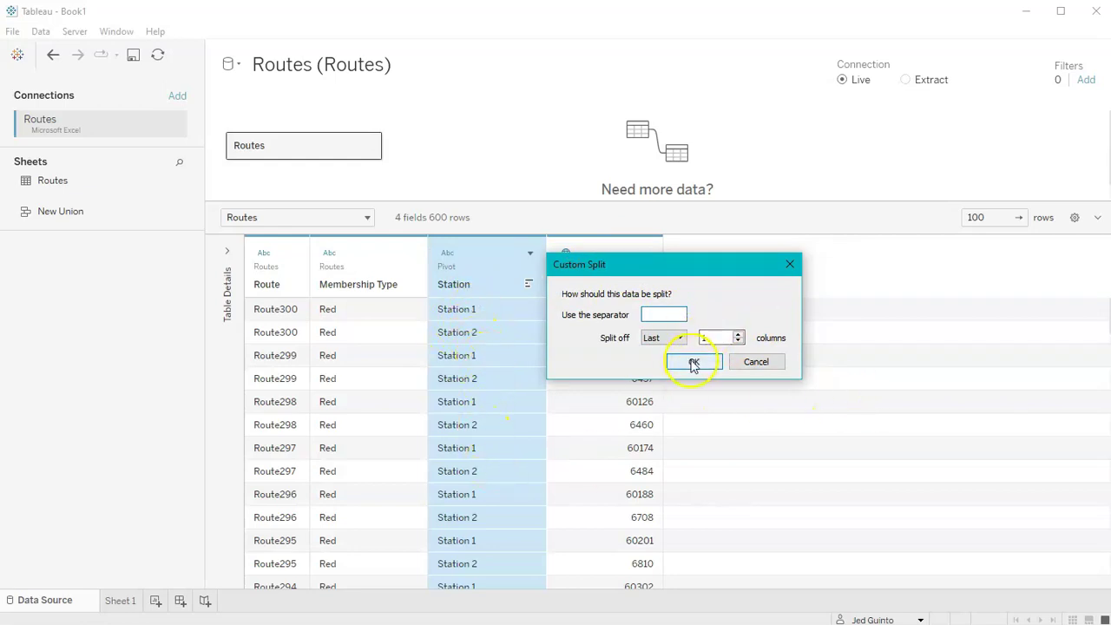
left_click(693, 361)
Rename the new split column as Station Short.
left_click(681, 311)
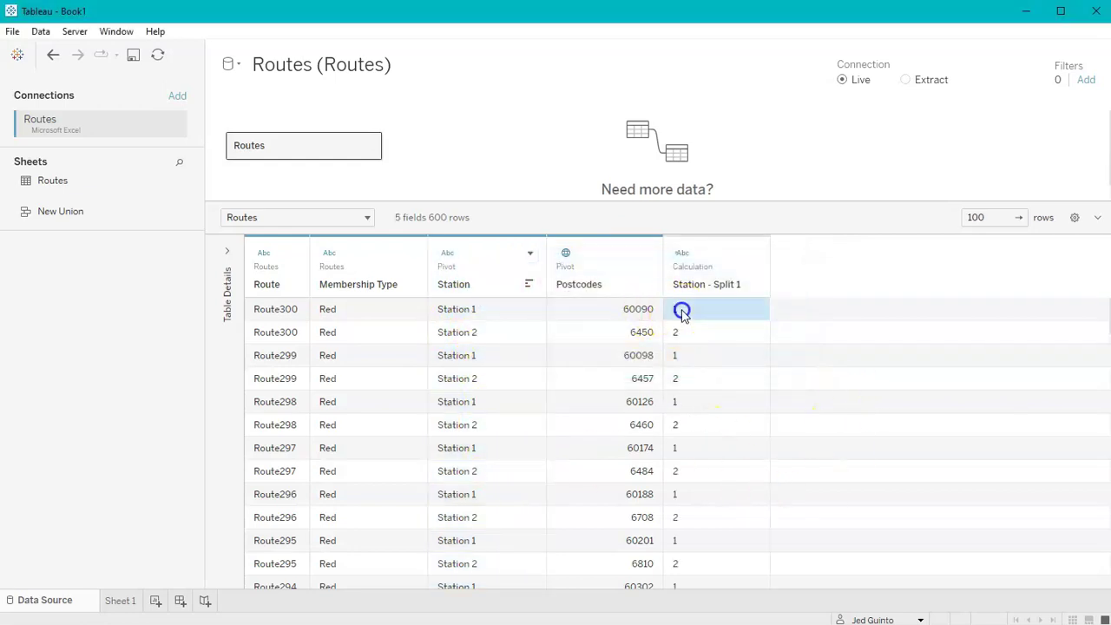
double_click(708, 284)
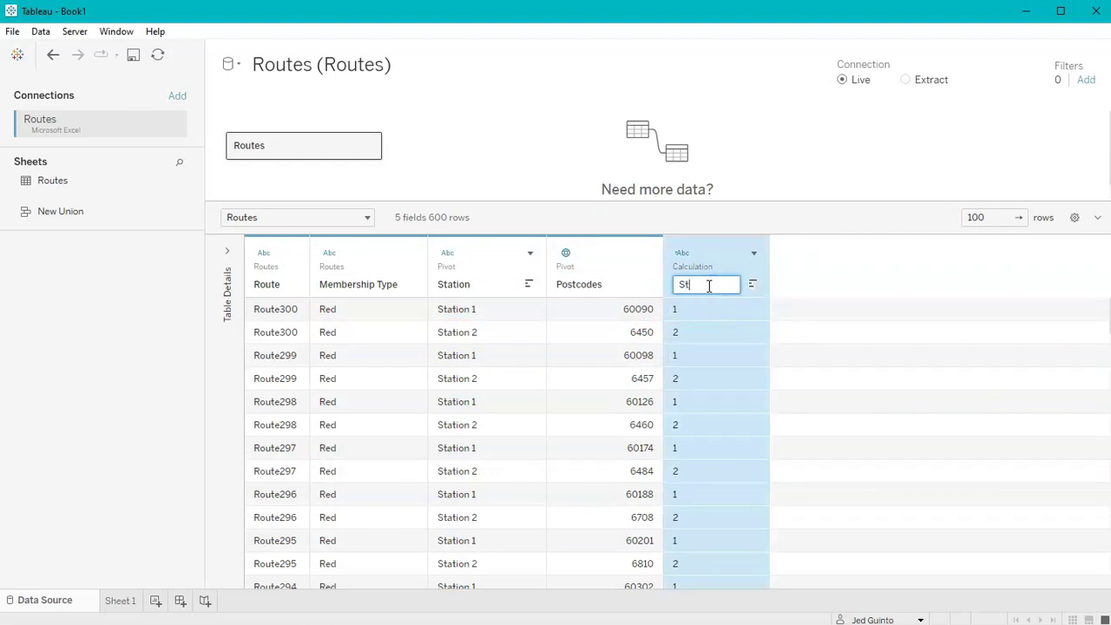
key("Return")
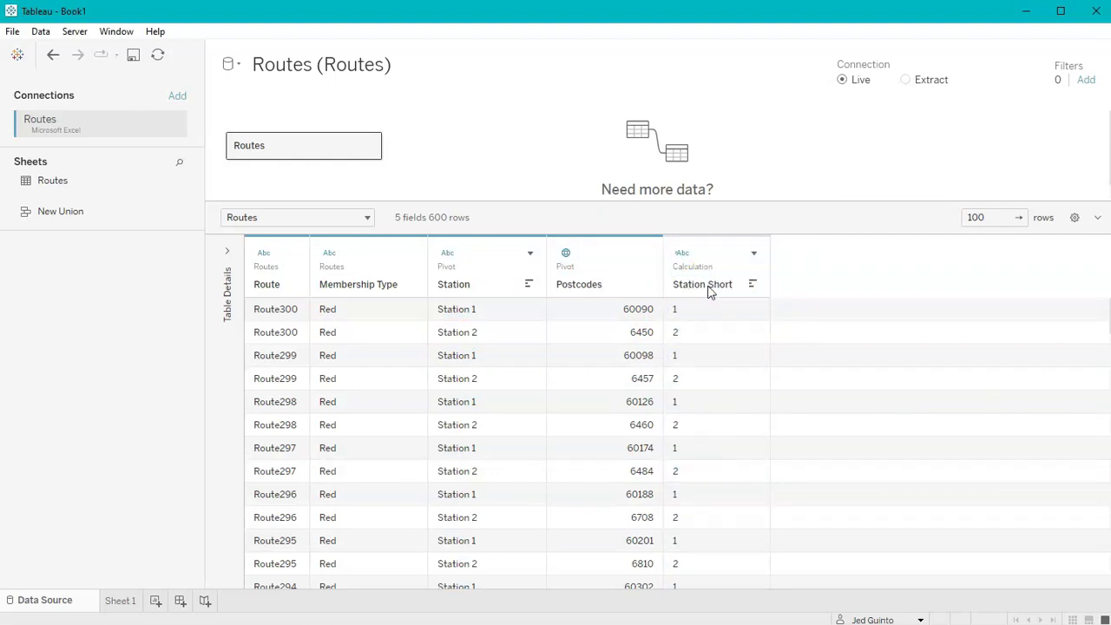
Back on Sheet 1, label the circle marks of the second map with Station Short.
left_click(115, 608)
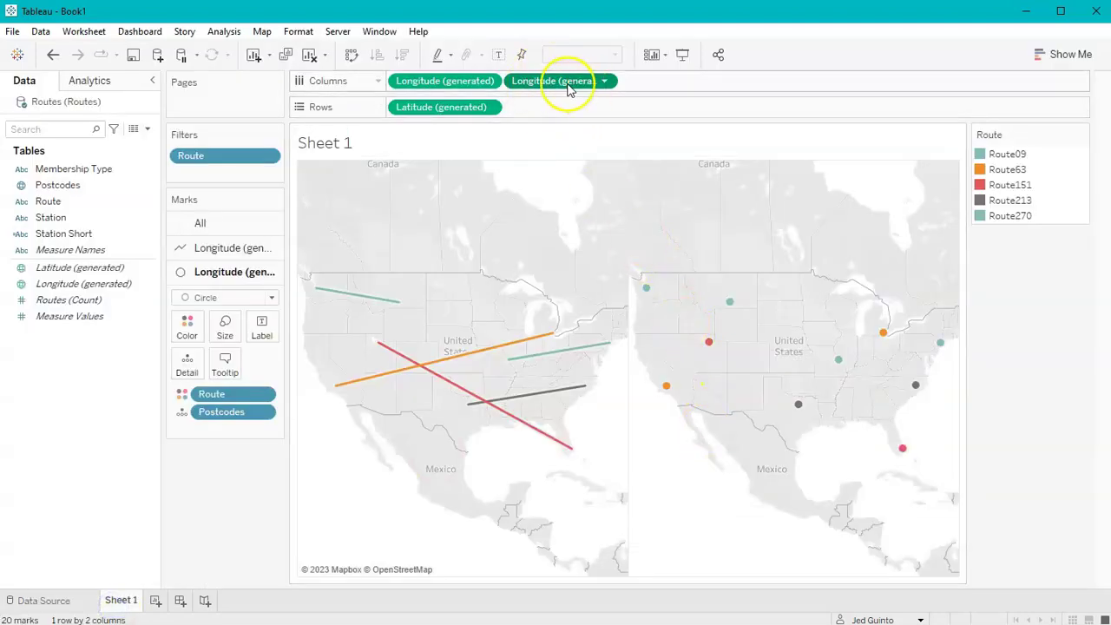
left_click(54, 234)
left_click_drag(55, 236, 257, 330)
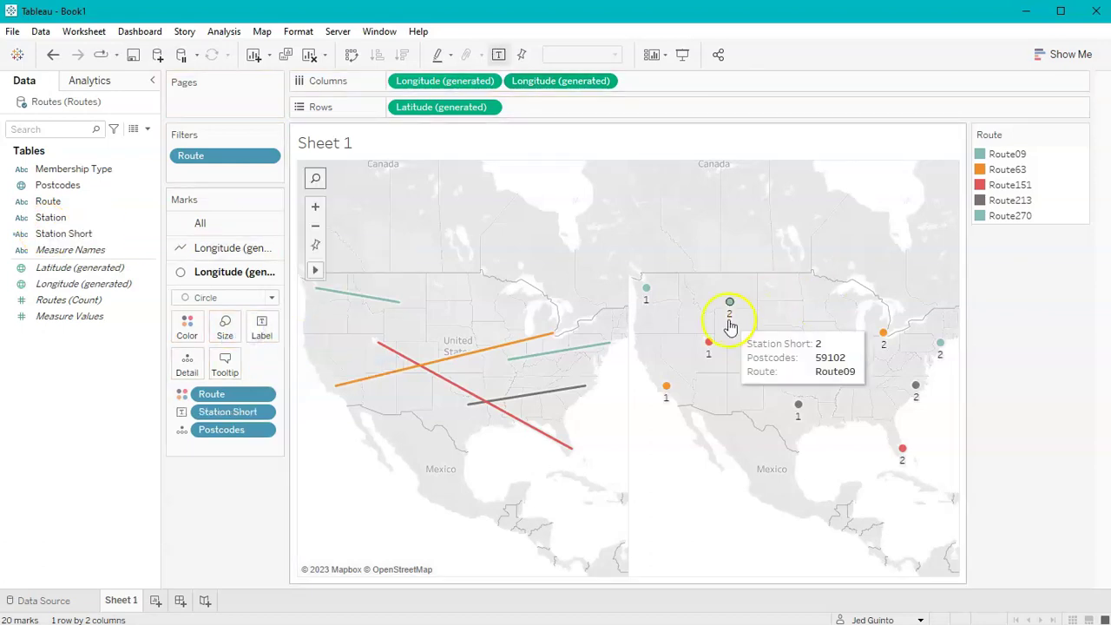
Set the circle labels' alignment to center horizontally and middle vertically.
left_click(258, 326)
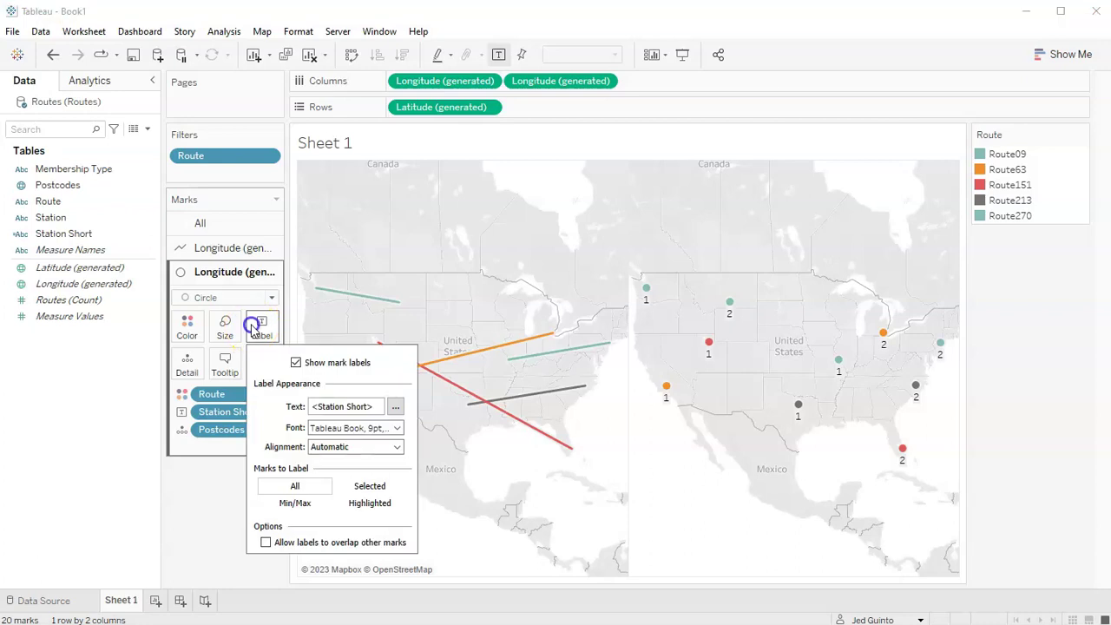
left_click(361, 447)
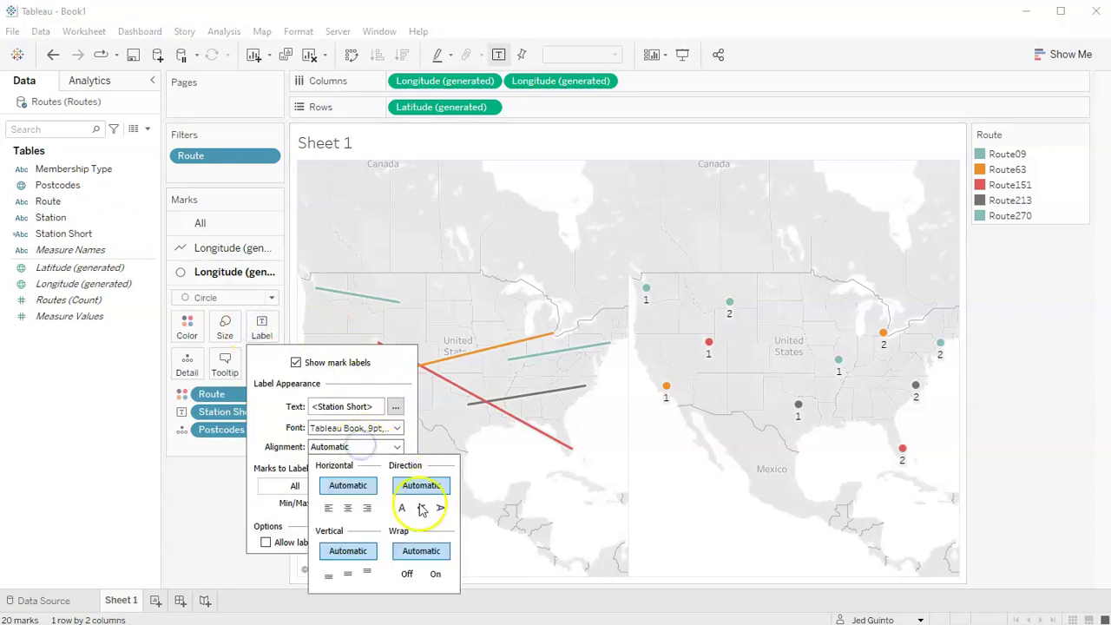
left_click(348, 508)
left_click(348, 573)
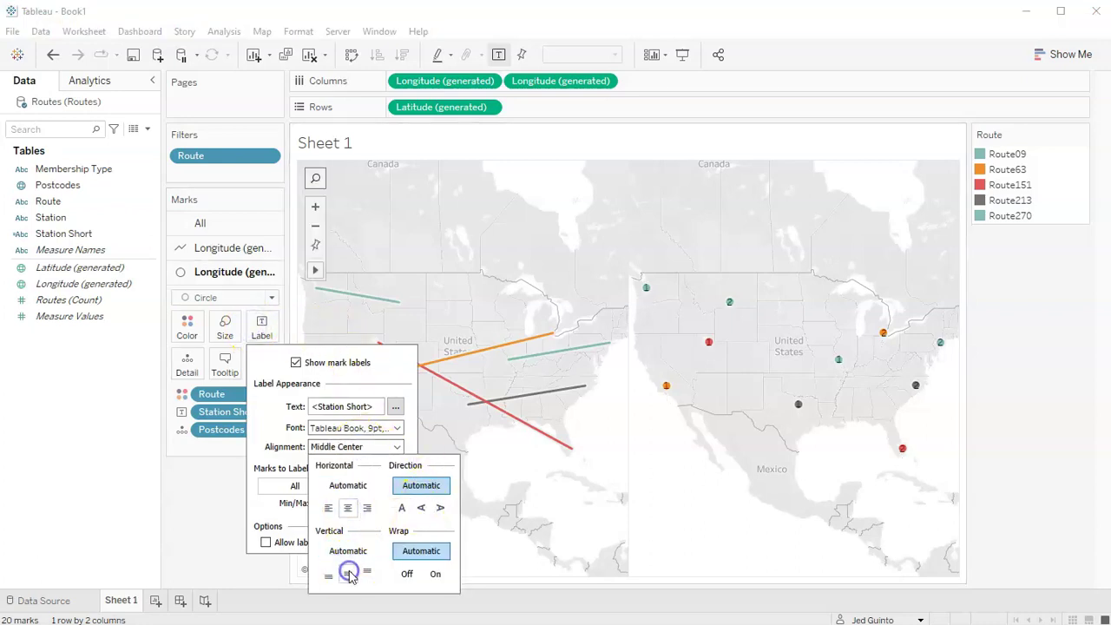
left_click(700, 511)
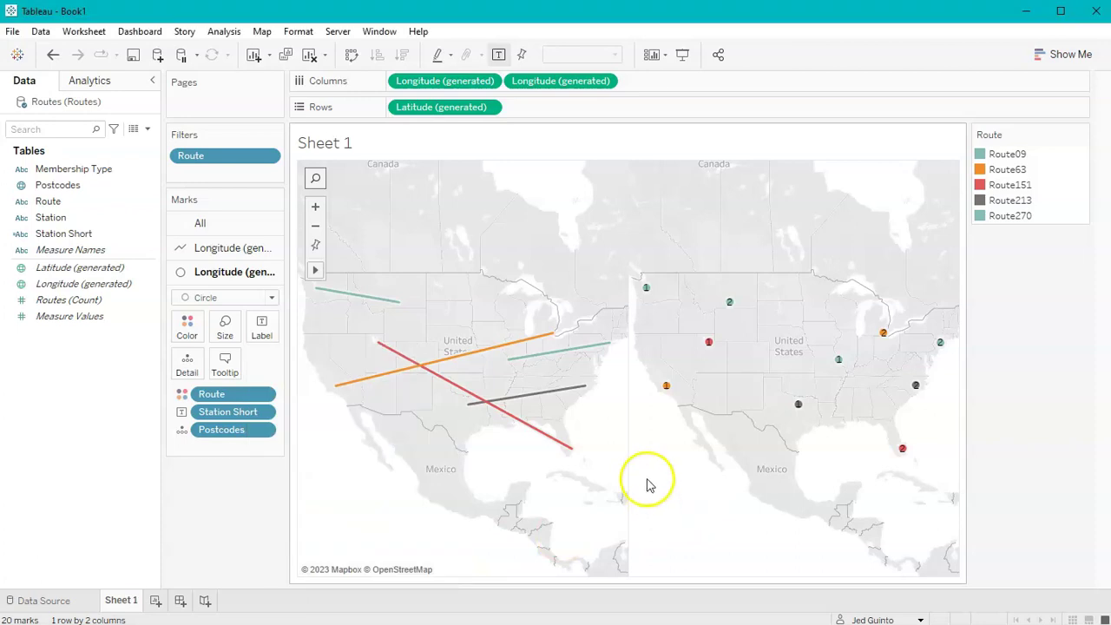
Overlay the second longitude map on the first as a dual axis and enlarge the circle marks to about the middle of the size range.
right_click(552, 85)
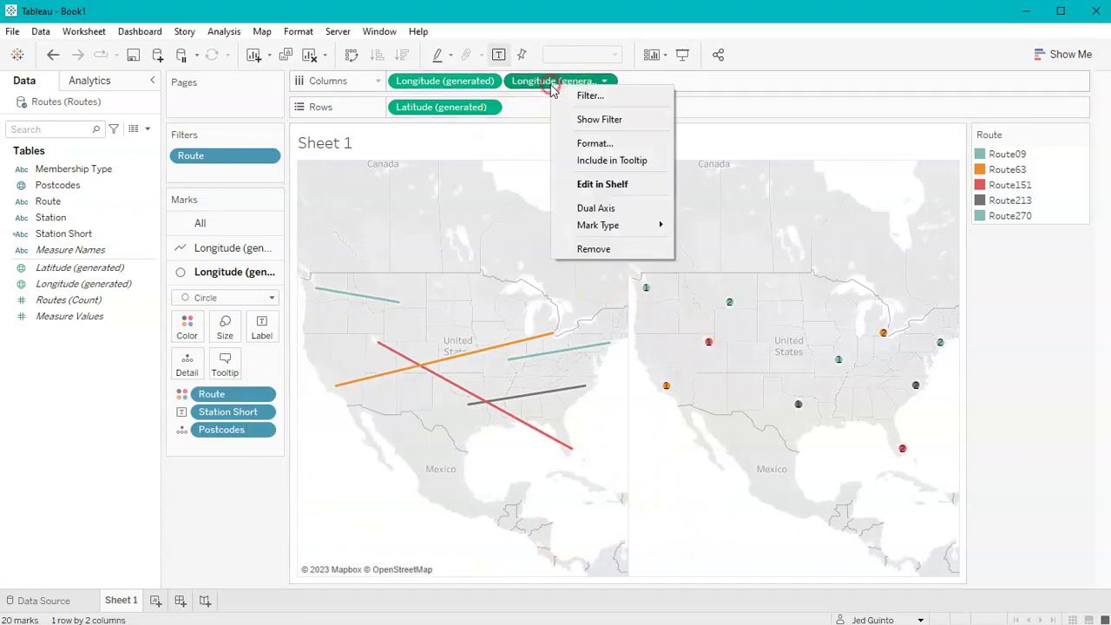
left_click(596, 208)
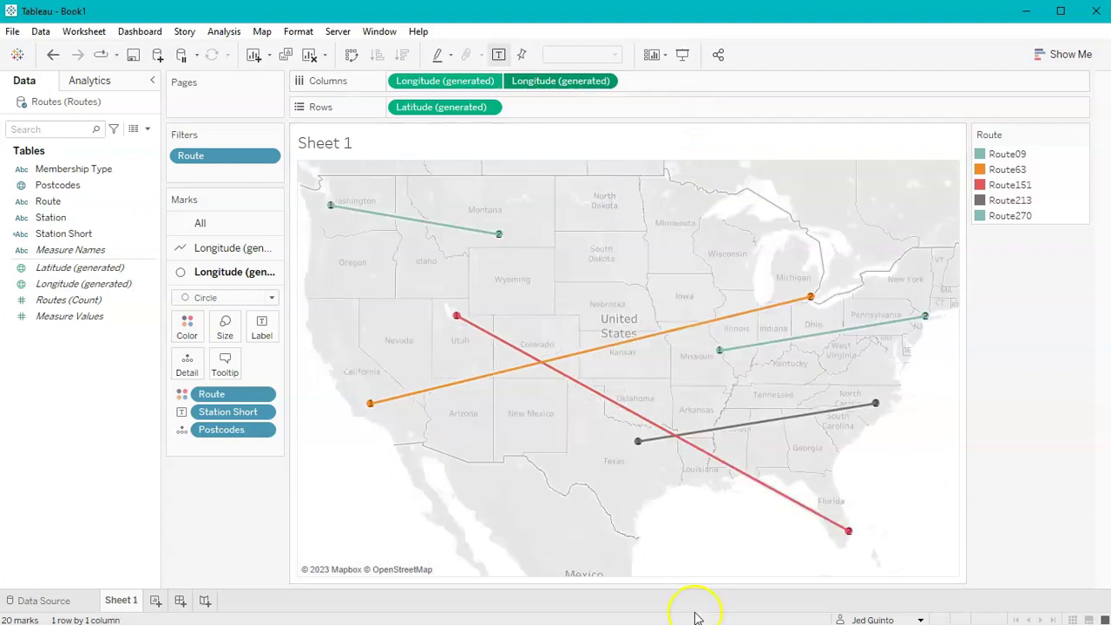
left_click(224, 325)
left_click(279, 372)
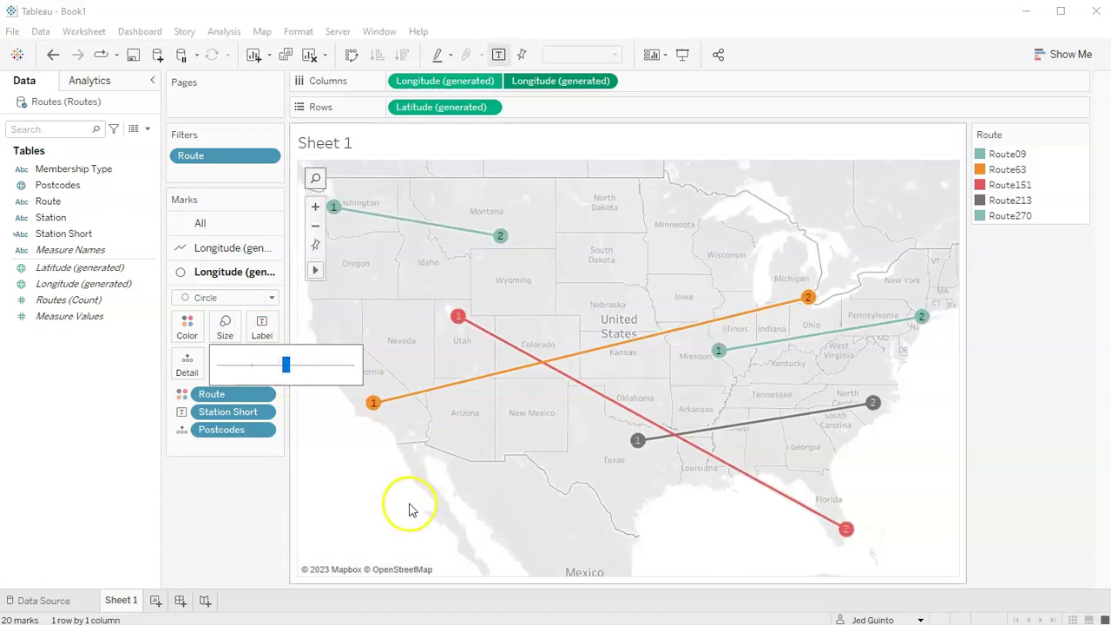
left_click(434, 445)
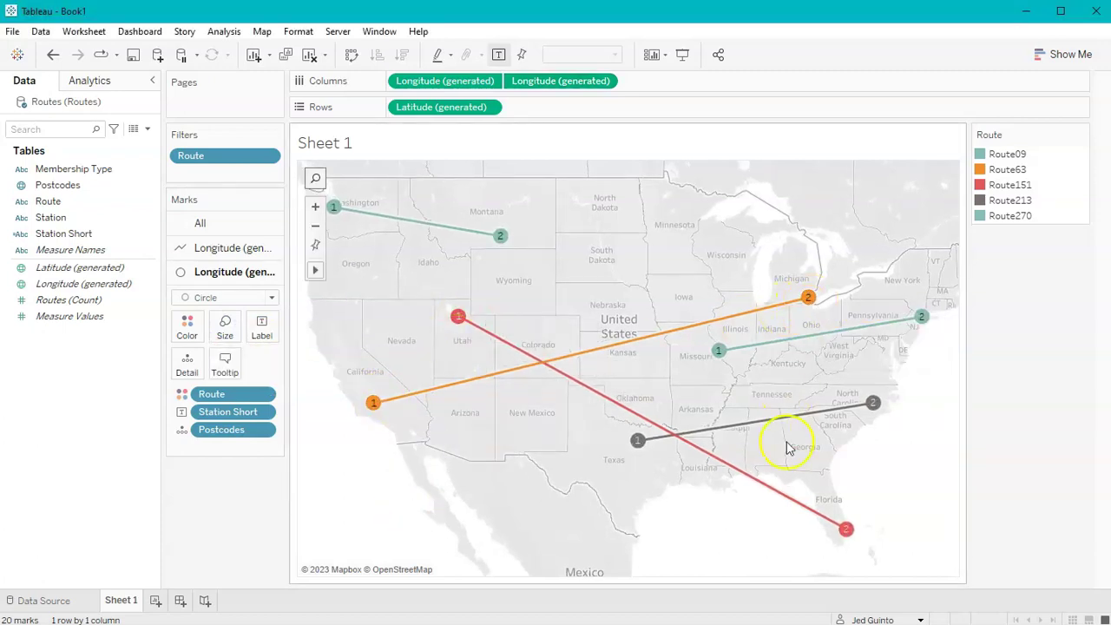
Examine the station circles at the route ends on the combined map, including the details of the Route63 stations.
left_click(372, 404)
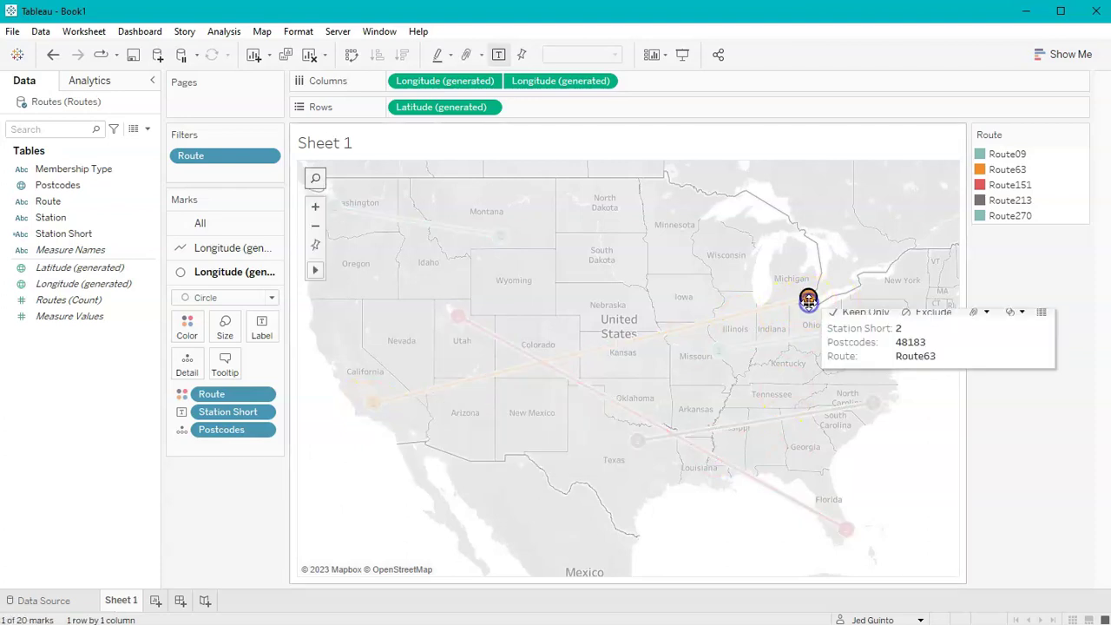
left_click(709, 261)
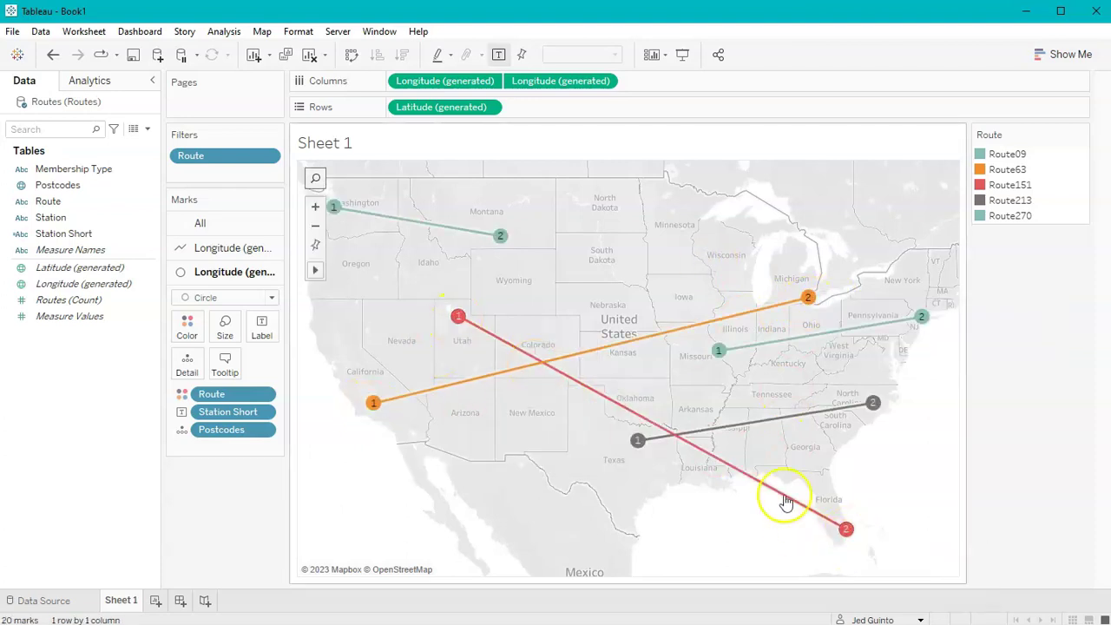
mouse_move(865, 411)
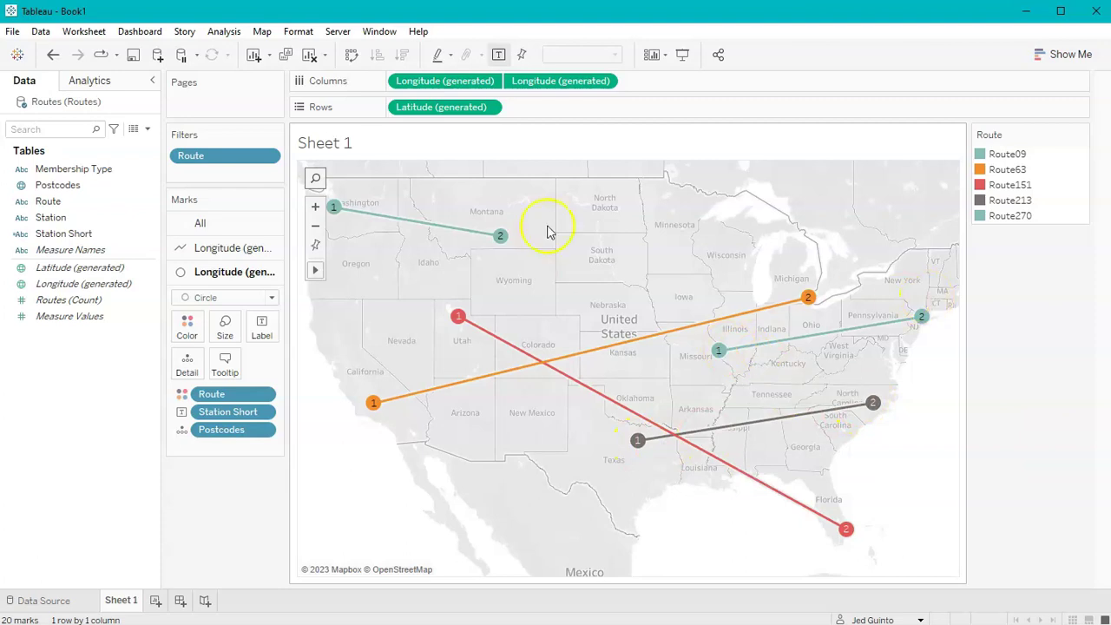
mouse_move(499, 242)
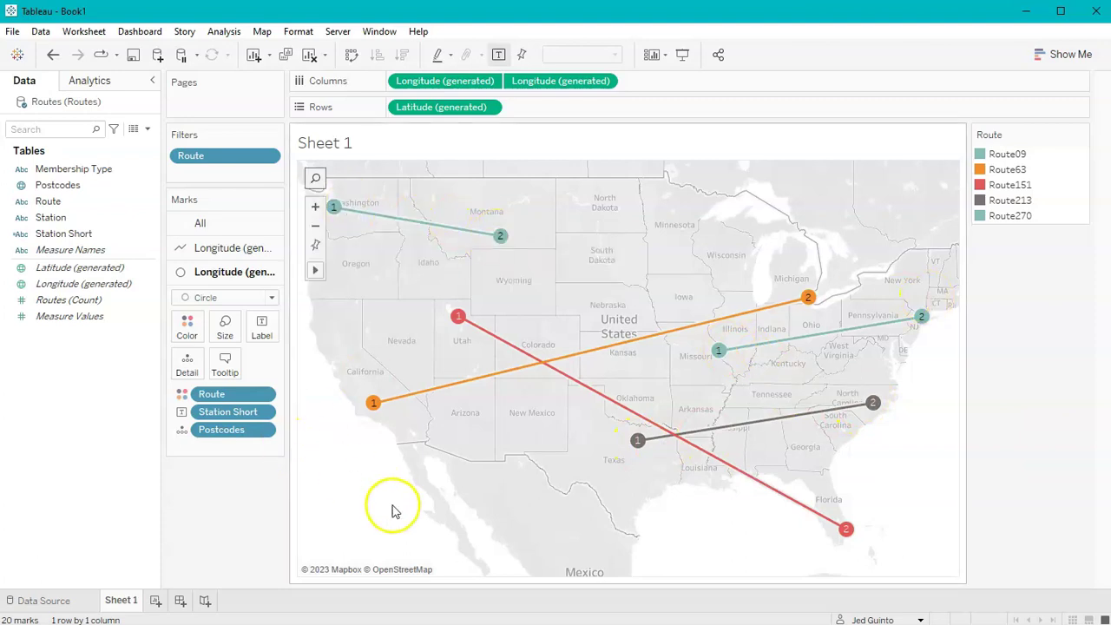